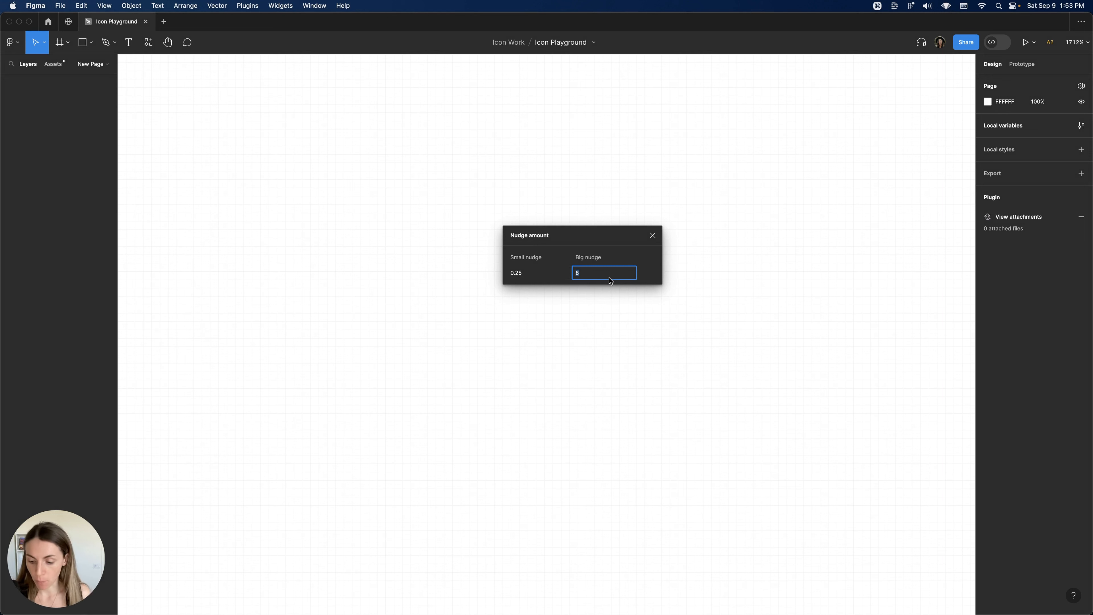
Step: Set the big nudge amount to 1 and close the nudge settings
{"action": "type", "text": "1"}
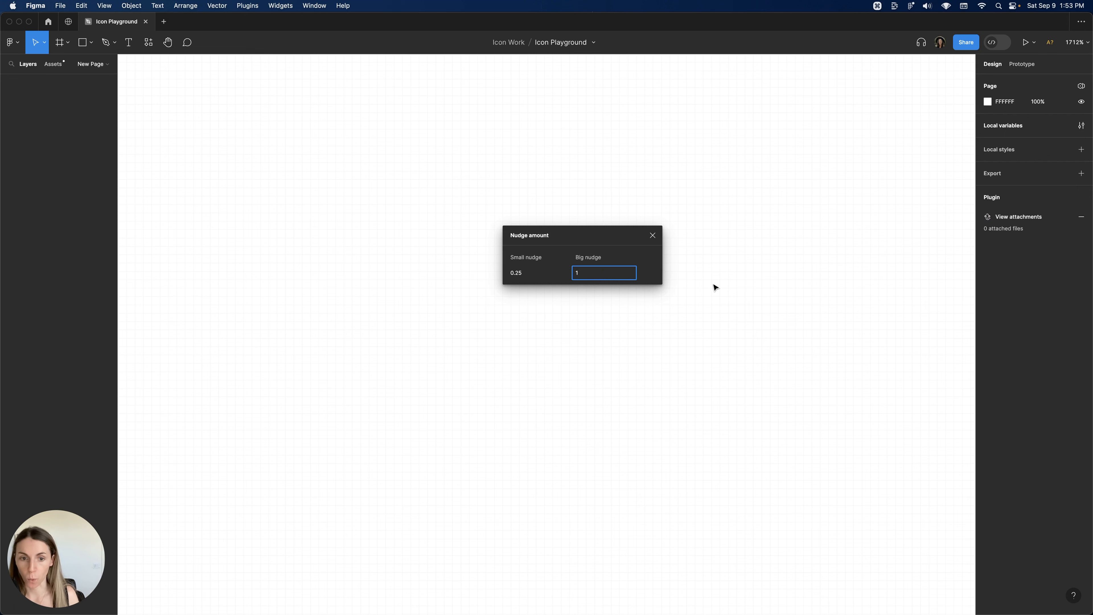
{"action": "left_click", "coordinate": [681, 266]}
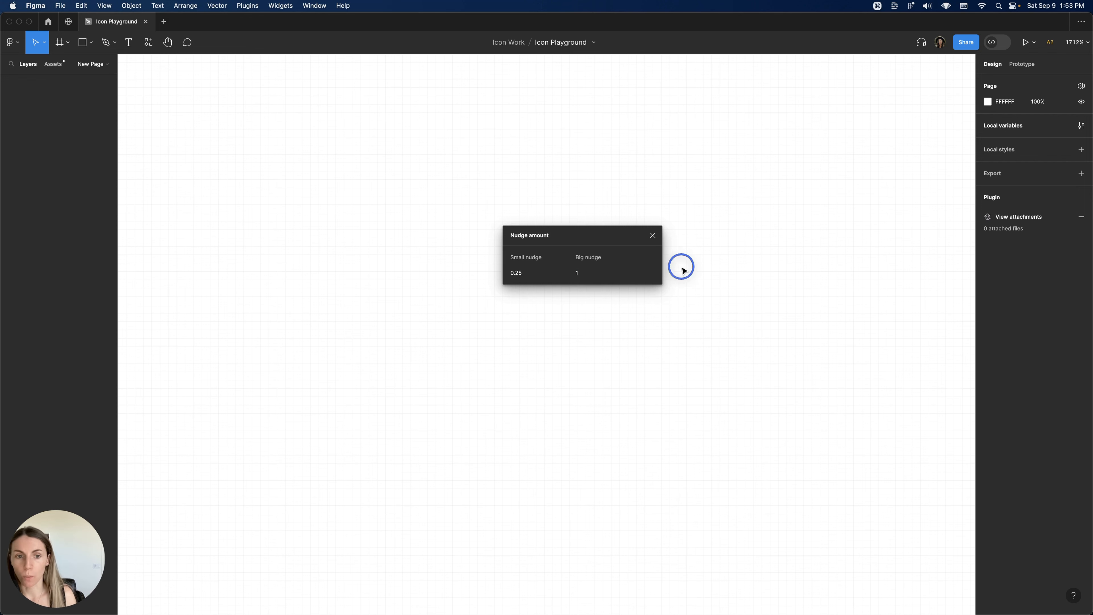
{"action": "left_click", "coordinate": [649, 236]}
Step: Draw a square of about 23 × 23 on the empty canvas and deselect it
{"action": "scroll", "coordinate": [512, 262], "scroll_direction": "up", "scroll_amount": 3}
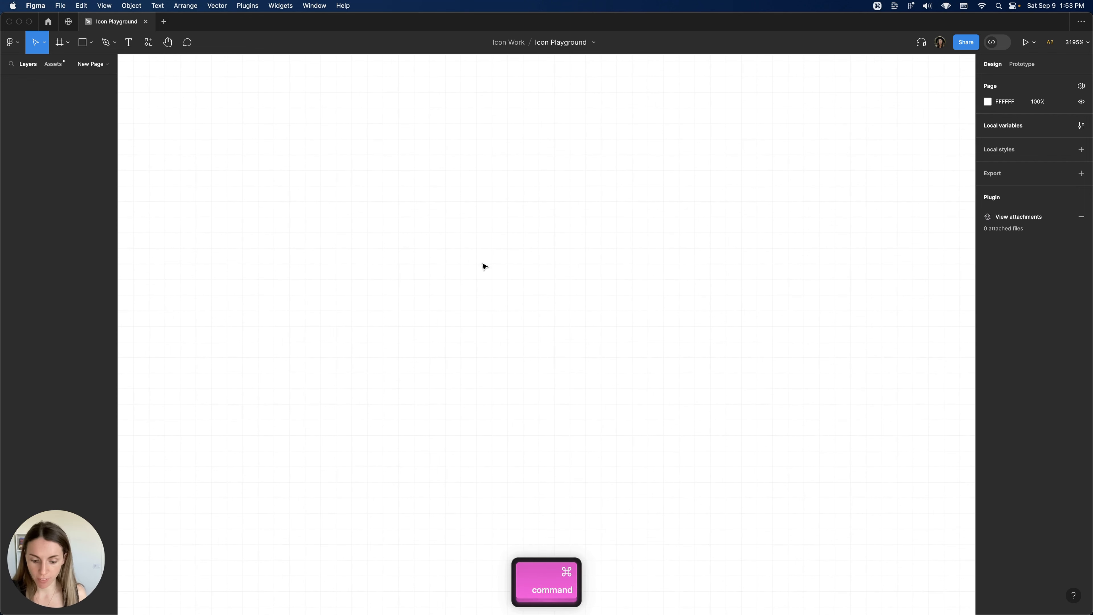
{"action": "key", "text": "o"}
{"action": "left_click_drag", "start_coordinate": [597, 351], "coordinate": [818, 515]}
{"action": "scroll", "coordinate": [728, 457], "scroll_direction": "right", "scroll_amount": 5}
{"action": "scroll", "coordinate": [727, 457], "scroll_direction": "down", "scroll_amount": 3}
{"action": "left_click", "coordinate": [748, 322]}
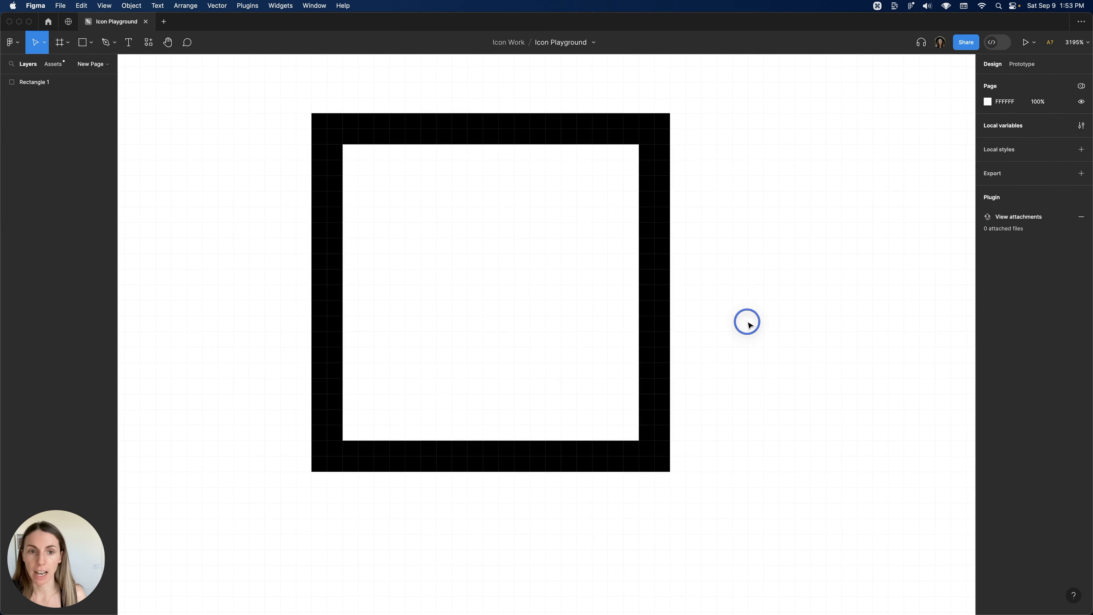
Step: Edit the square's vector points and move its top-left corner right in small nudges to X 72.5
{"action": "double_click", "coordinate": [606, 139]}
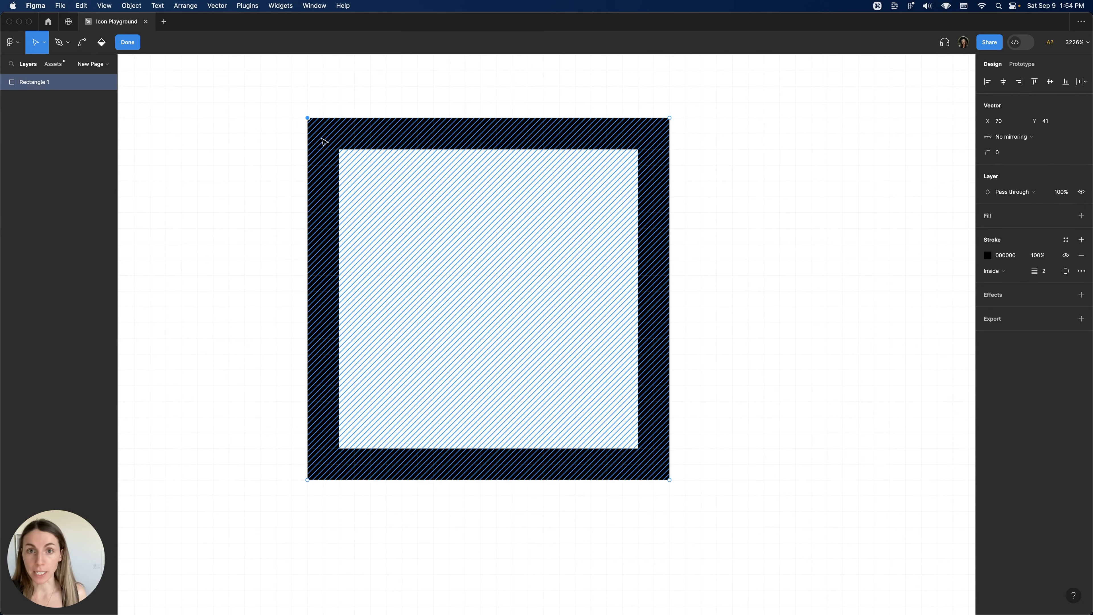
{"action": "scroll", "coordinate": [496, 120], "scroll_direction": "up", "scroll_amount": 2}
{"action": "left_click_drag", "start_coordinate": [553, 66], "coordinate": [535, 121]}
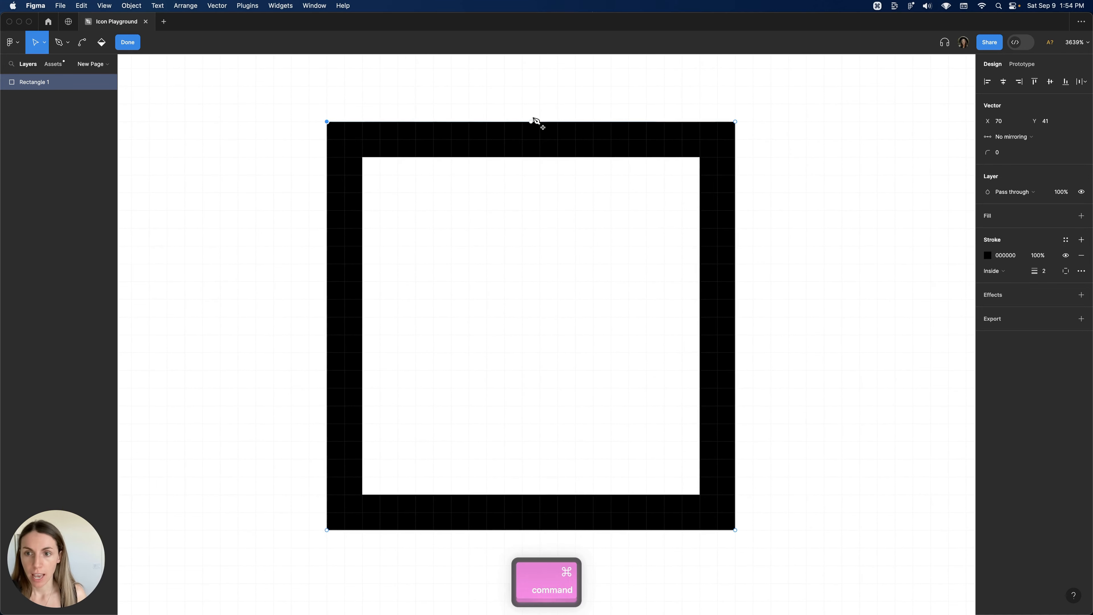
{"action": "key", "text": "Right"}
{"action": "key", "text": "Right"}
{"action": "key", "text": "Right"}
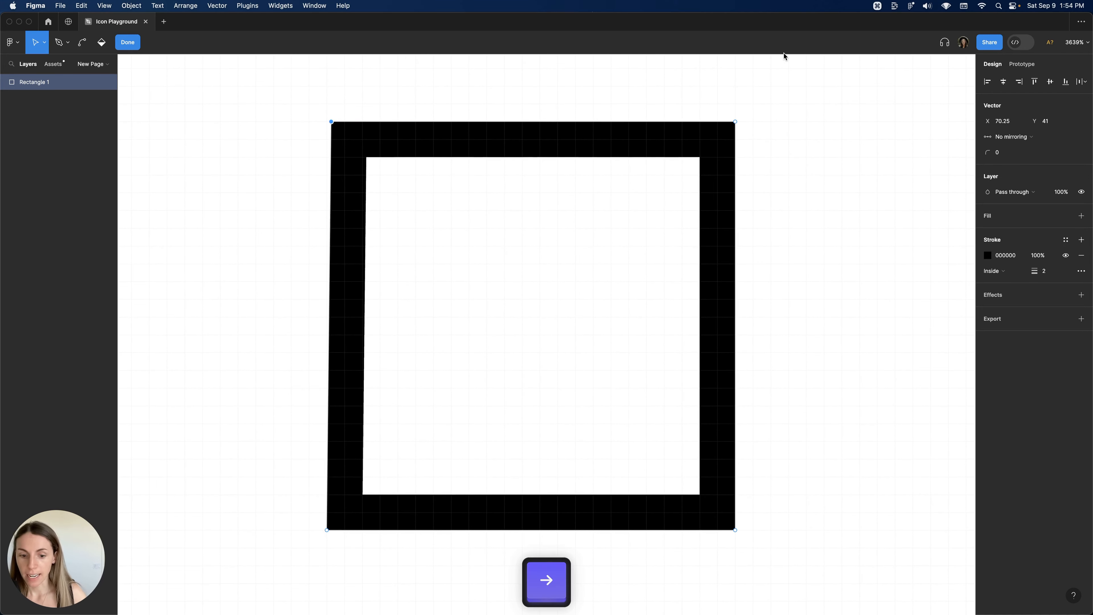
{"action": "key", "text": "Right"}
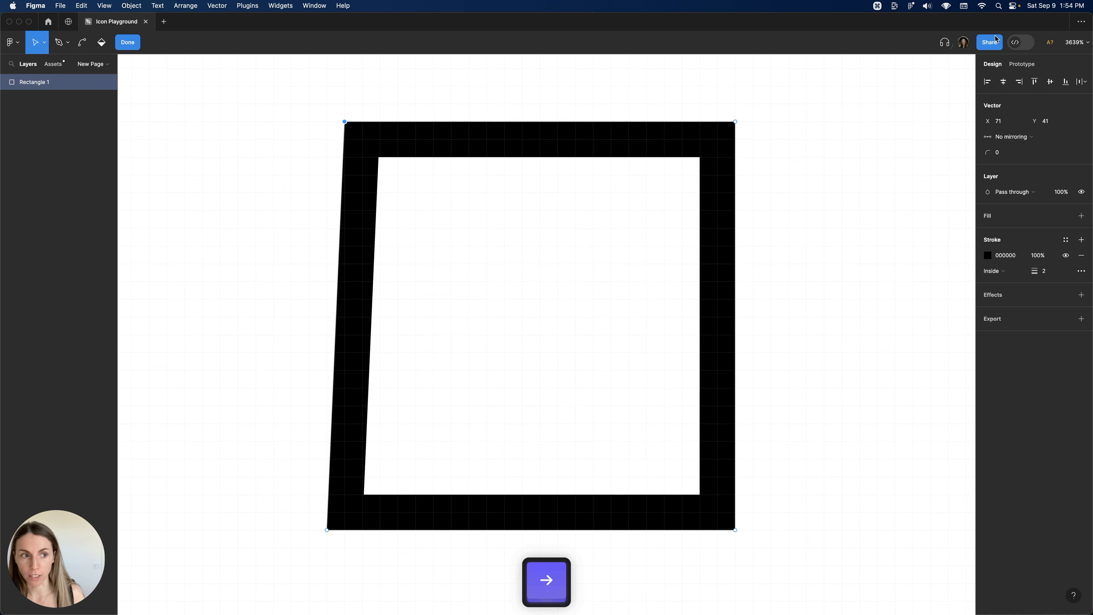
{"action": "key", "text": "Right"}
{"action": "key", "text": "Right"}
{"action": "key", "text": "Right"}
{"action": "key", "text": "Right"}
{"action": "key", "text": "Right"}
{"action": "key", "text": "Right"}
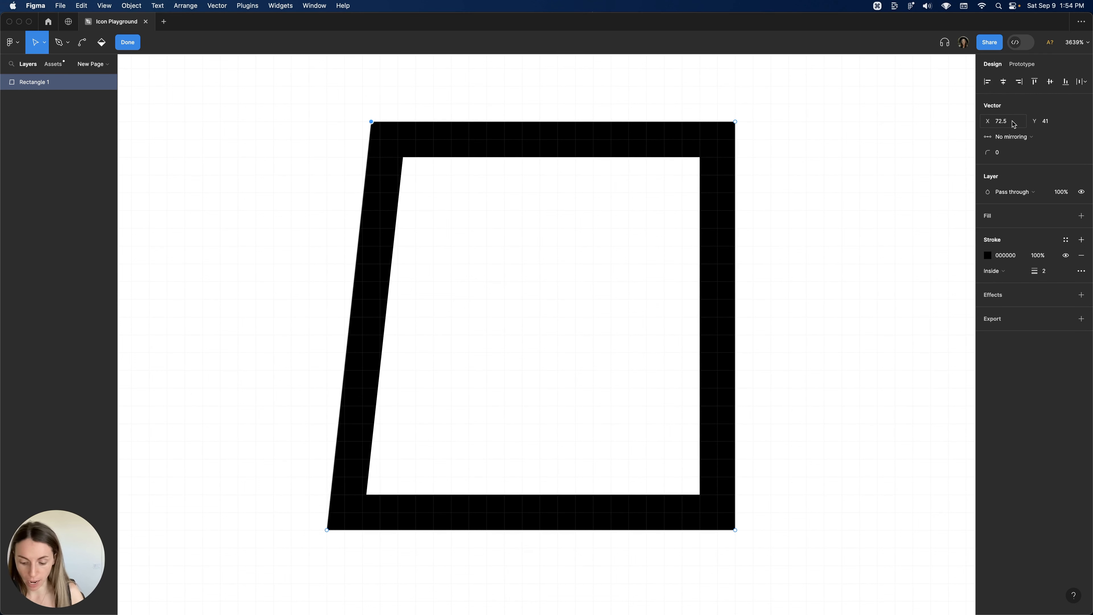
Step: Move the square's top-left corner farther right using big nudges of 1
{"action": "key", "text": "shift+Right"}
{"action": "key", "text": "shift+Right"}
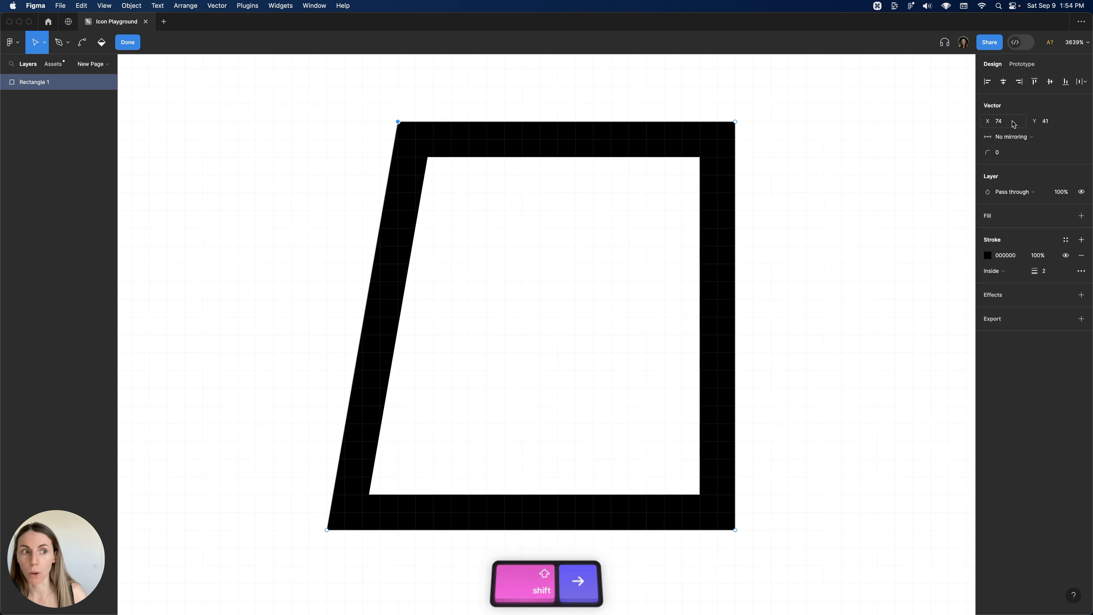
{"action": "key", "text": "shift+Right"}
{"action": "key", "text": "shift+Right"}
{"action": "key", "text": "shift+Right"}
{"action": "key", "text": "shift+Right"}
{"action": "key", "text": "shift+Right"}
Step: Move the top-left corner left in big nudges to X 70 and finish vector editing
{"action": "key", "text": "shift+Left"}
{"action": "key", "text": "shift+Left"}
{"action": "key", "text": "shift+Left"}
{"action": "key", "text": "shift+Left"}
{"action": "key", "text": "shift+Left"}
{"action": "key", "text": "shift+Left"}
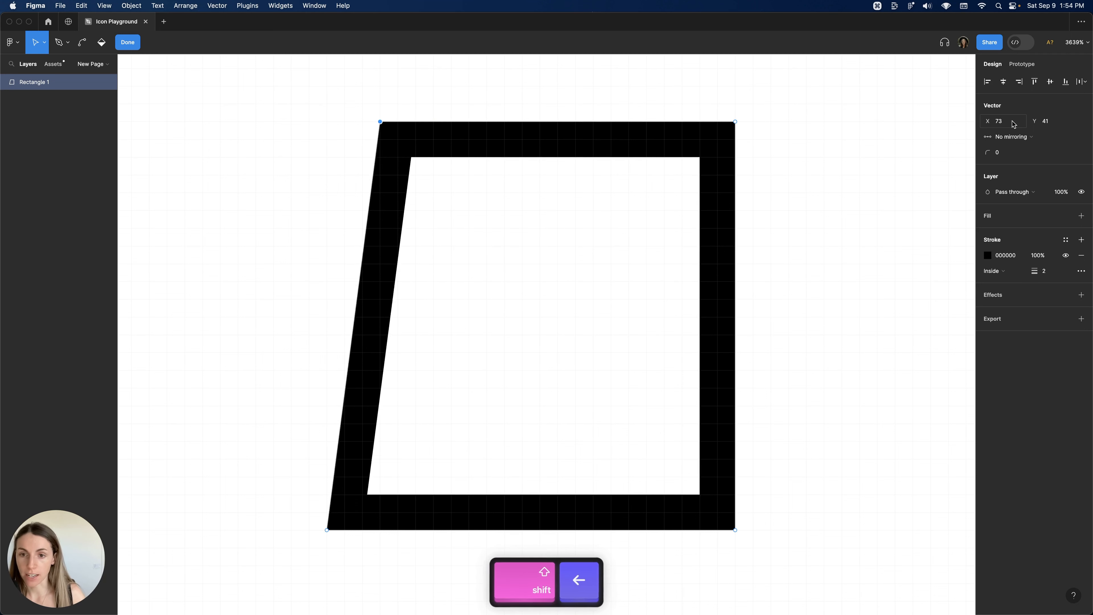
{"action": "key", "text": "shift+Left"}
{"action": "key", "text": "shift+Left"}
{"action": "key", "text": "shift+Left"}
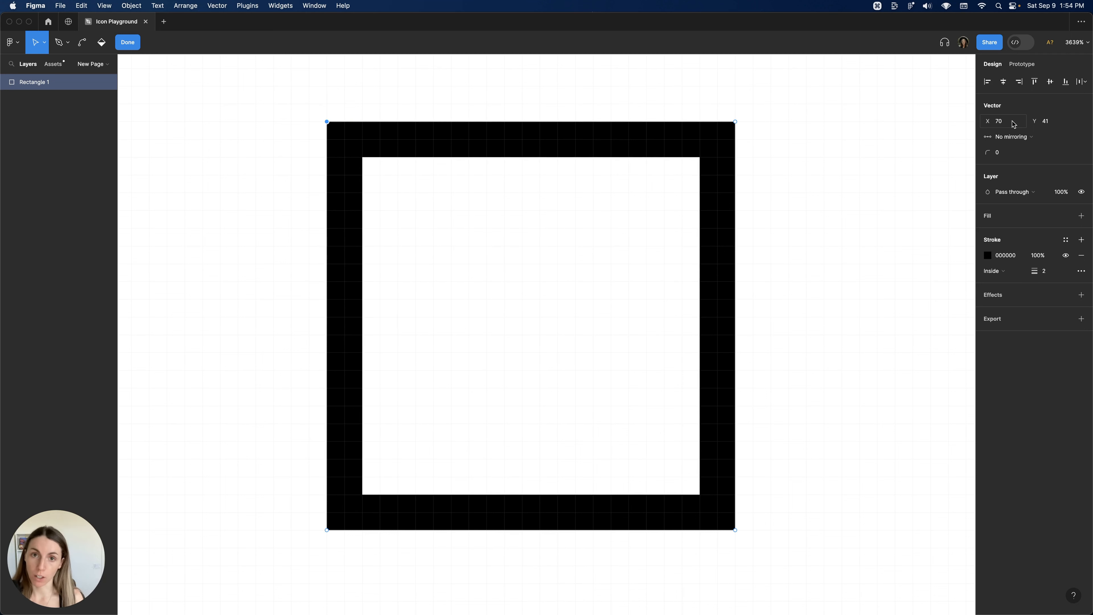
{"action": "double_click", "coordinate": [883, 178]}
Step: Deselect the square and set the nudge amounts to 1 for small and 8 for big
{"action": "scroll", "coordinate": [883, 174], "scroll_direction": "down", "scroll_amount": 5}
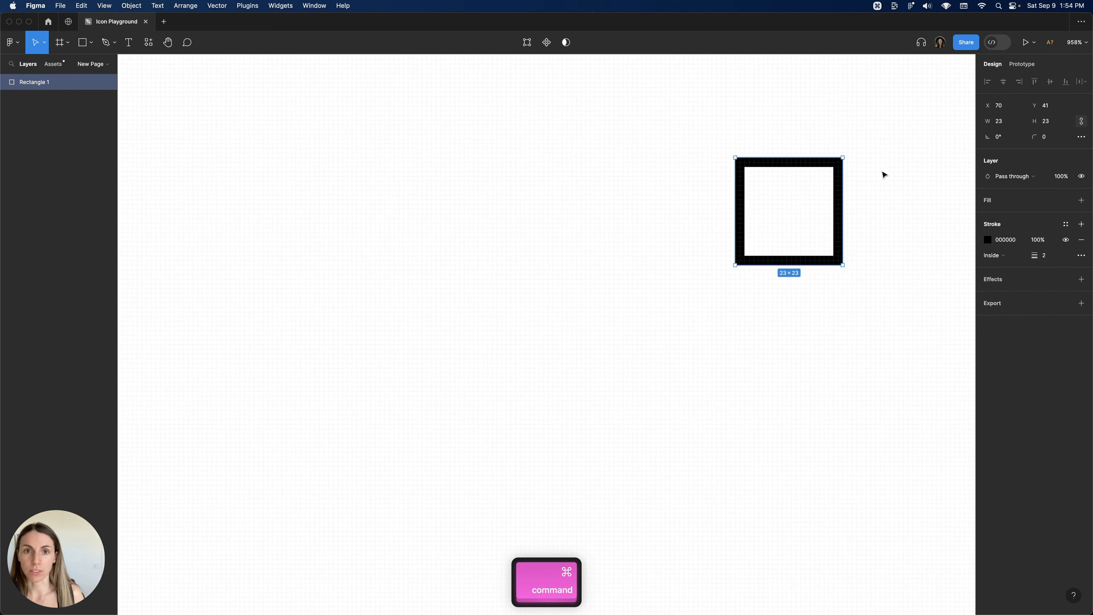
{"action": "left_click_drag", "start_coordinate": [883, 173], "coordinate": [543, 275]}
{"action": "scroll", "coordinate": [583, 290], "scroll_direction": "up", "scroll_amount": 3}
{"action": "left_click", "coordinate": [584, 292]}
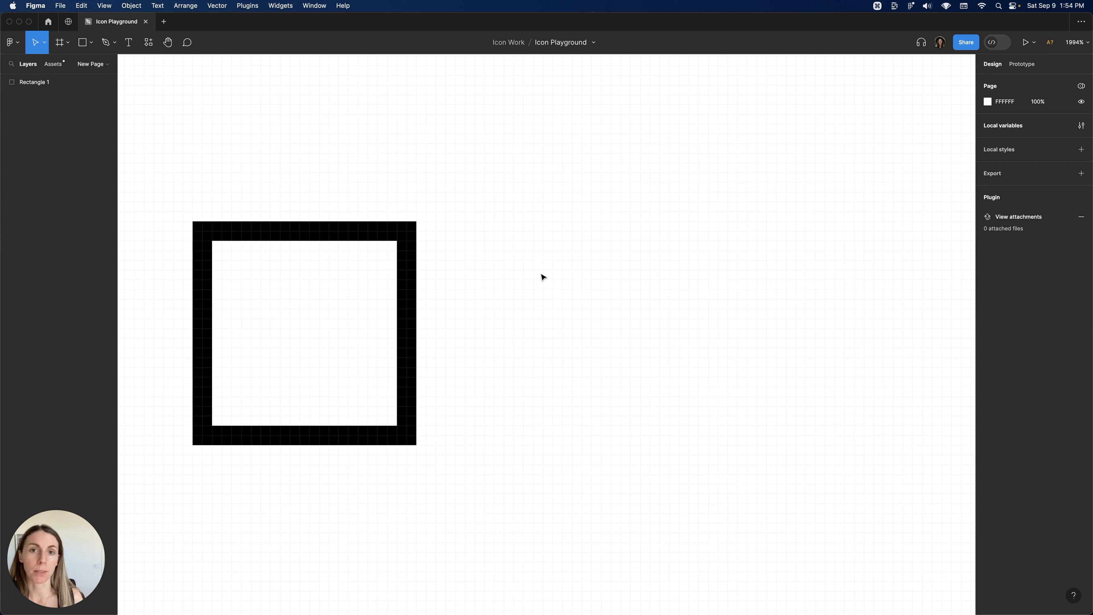
{"action": "key", "text": "super+slash"}
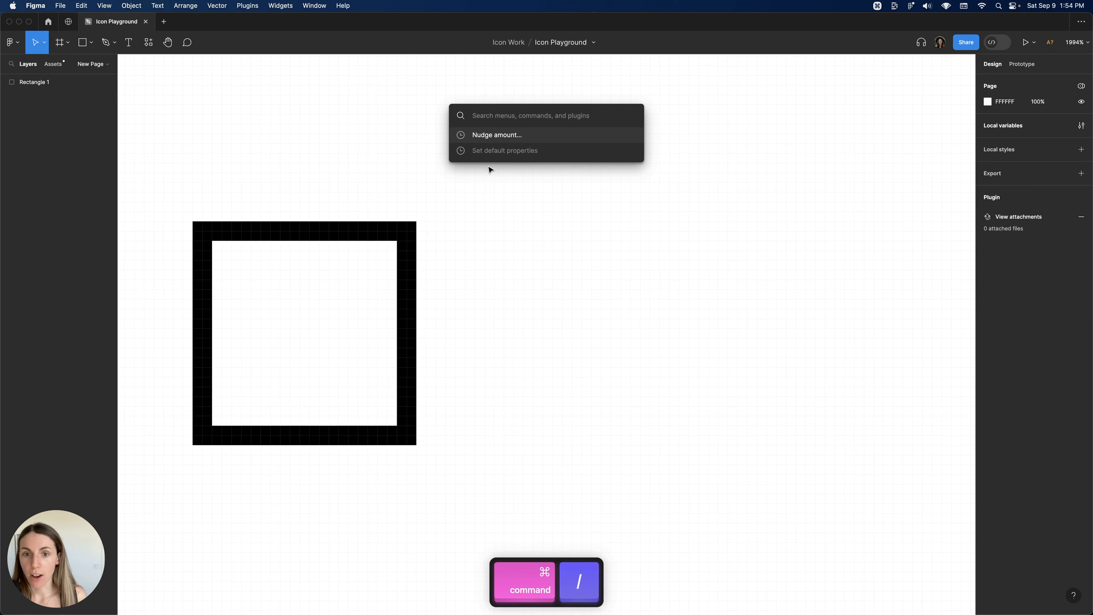
{"action": "left_click", "coordinate": [483, 135]}
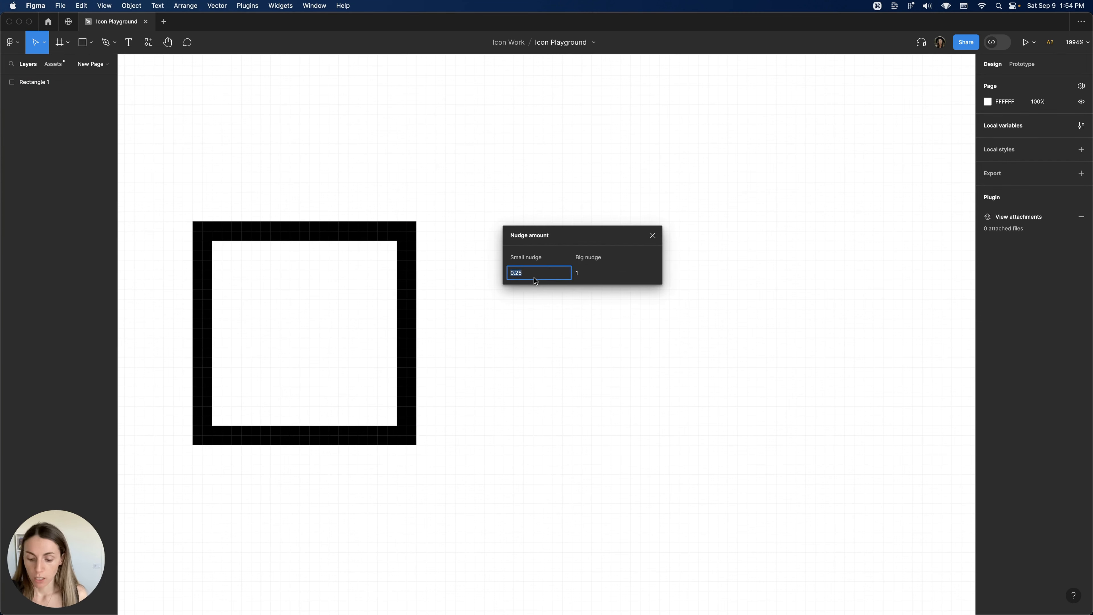
{"action": "type", "text": "1"}
{"action": "key", "text": "Tab"}
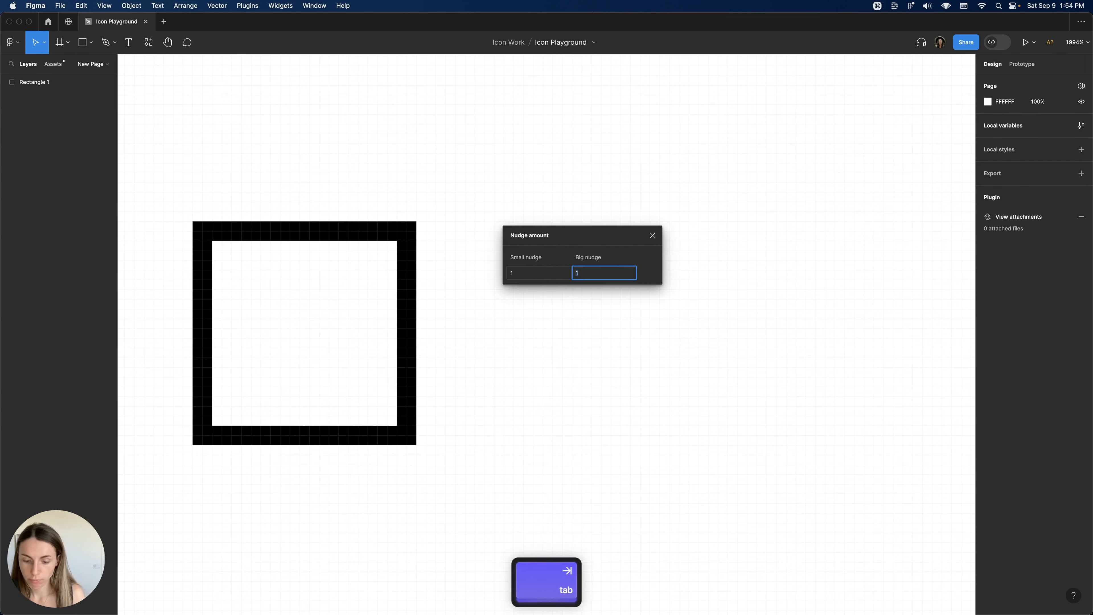
{"action": "type", "text": "8"}
Step: Change the small nudge amount to 4 and close the nudge settings
{"action": "left_click", "coordinate": [534, 274]}
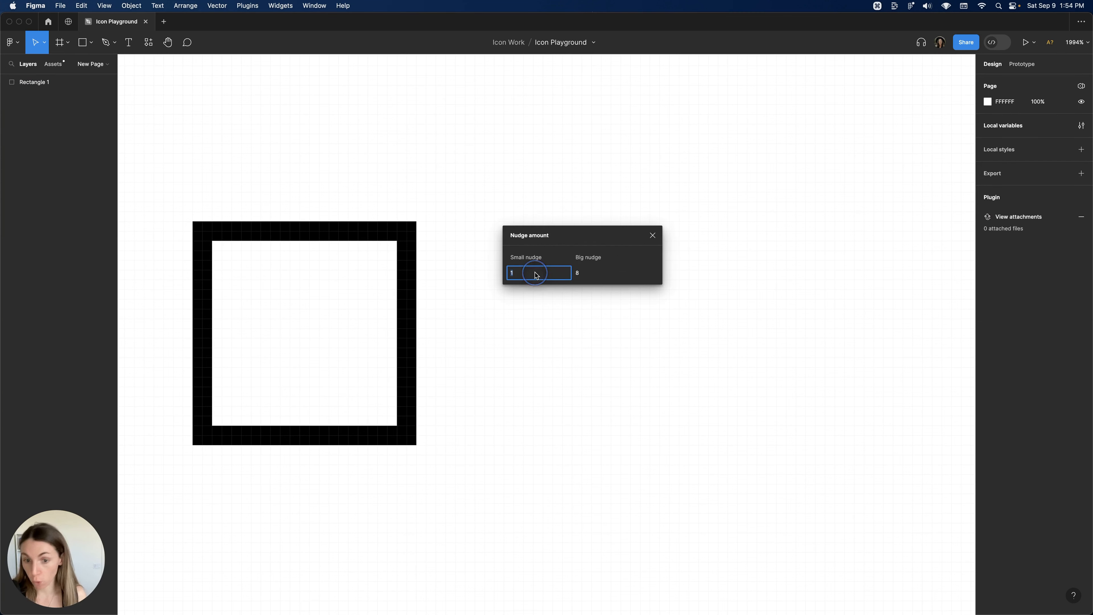
{"action": "type", "text": "4"}
{"action": "left_click", "coordinate": [631, 278]}
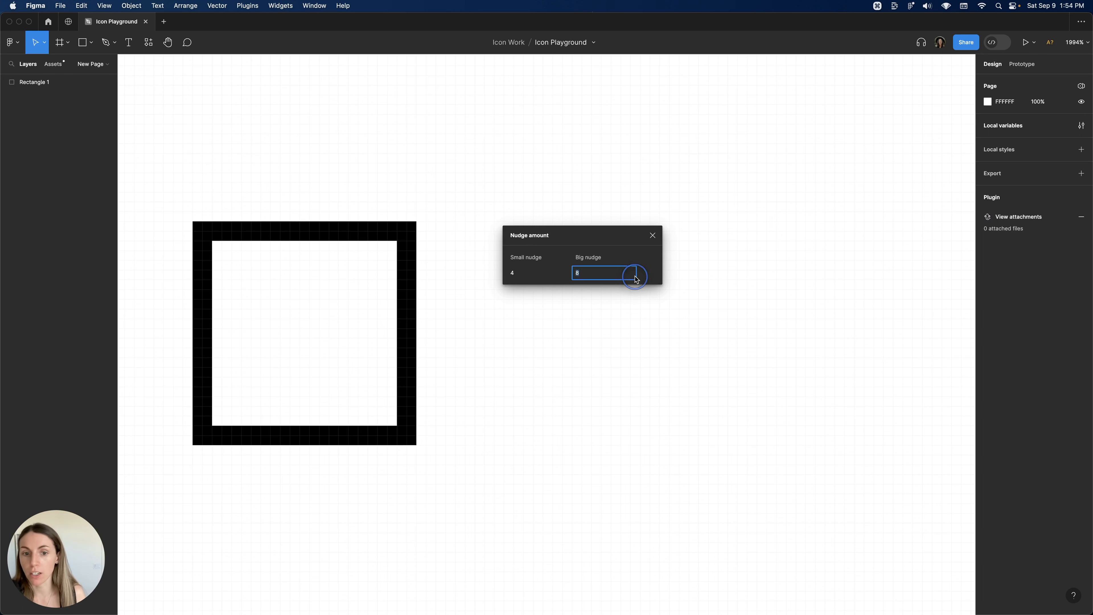
{"action": "left_click", "coordinate": [652, 235]}
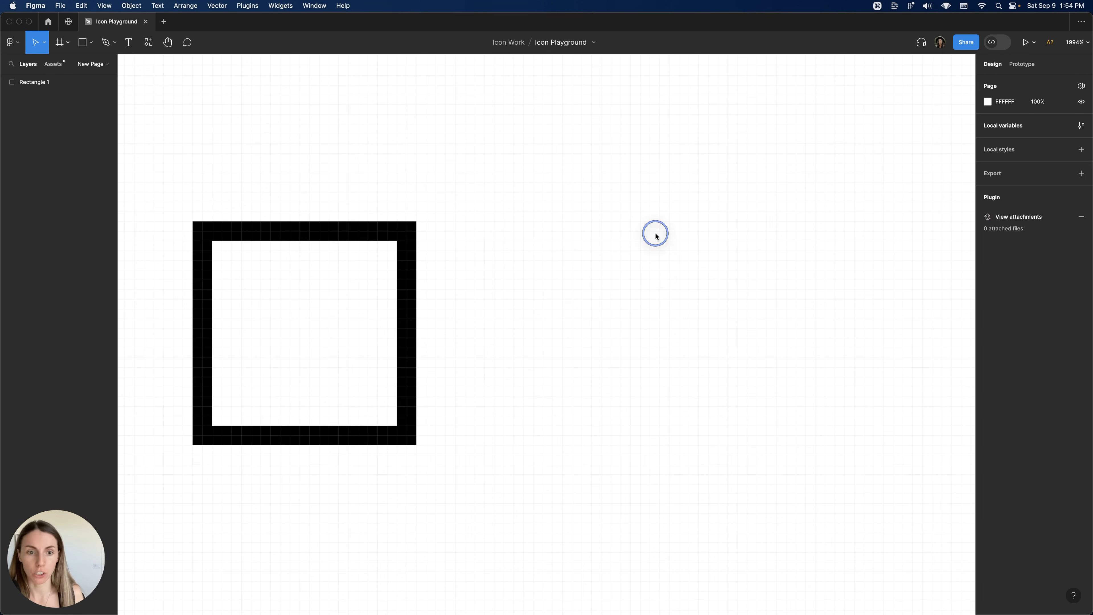
Step: Add a text layer reading "Button" to the right of the square
{"action": "scroll", "coordinate": [583, 308], "scroll_direction": "right", "scroll_amount": 3}
{"action": "key", "text": "t"}
{"action": "left_click", "coordinate": [476, 289]}
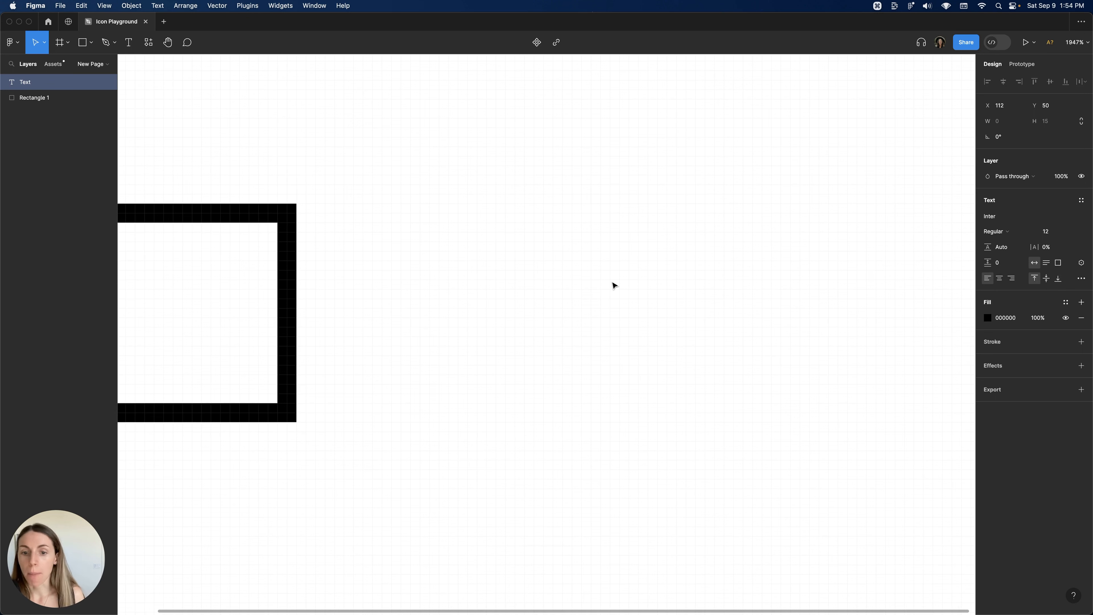
{"action": "type", "text": "Buttom"}
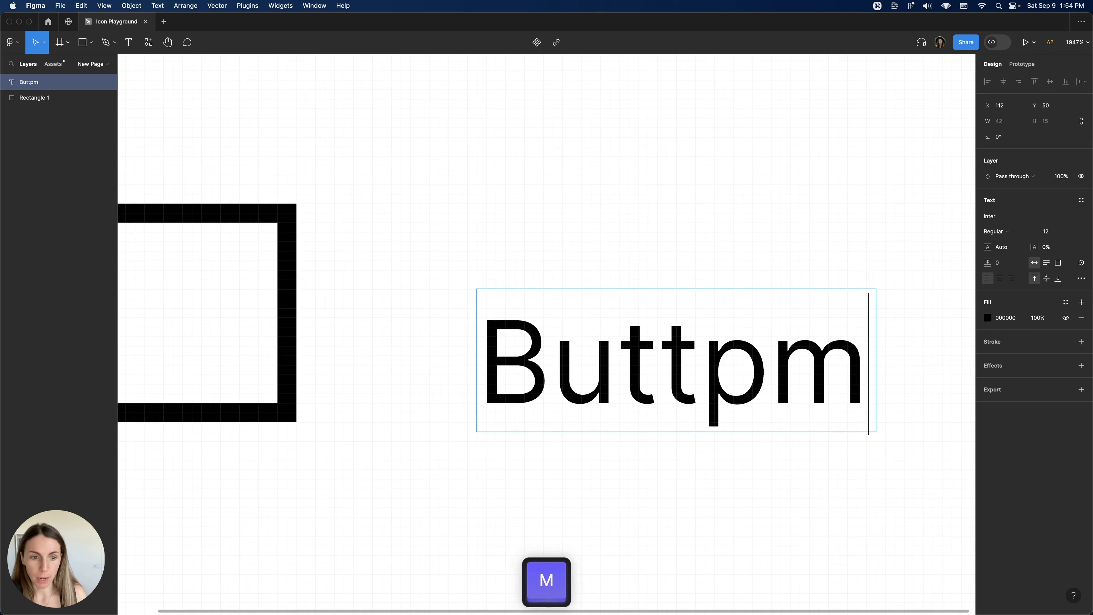
{"action": "key", "text": "BackSpace"}
{"action": "key", "text": "BackSpace"}
{"action": "type", "text": "on"}
{"action": "key", "text": "Escape"}
Step: Wrap the Button text in an auto layout frame with 8 px gap and padding, and deselect it
{"action": "scroll", "coordinate": [553, 328], "scroll_direction": "right", "scroll_amount": 3}
{"action": "scroll", "coordinate": [552, 328], "scroll_direction": "down", "scroll_amount": 2}
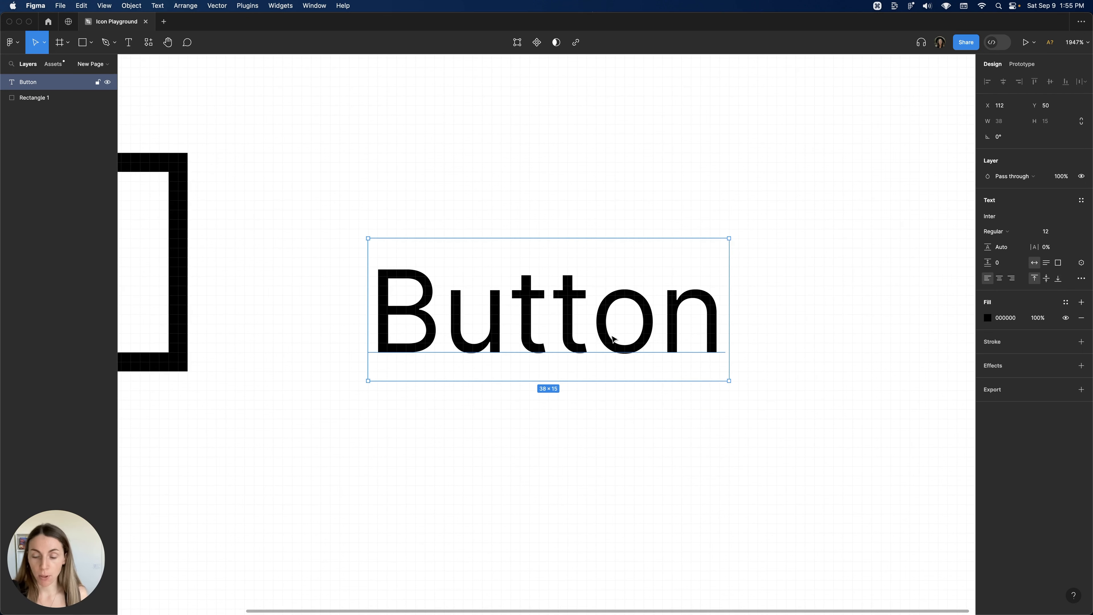
{"action": "scroll", "coordinate": [487, 313], "scroll_direction": "down", "scroll_amount": 2}
{"action": "key", "text": "shift+a"}
{"action": "scroll", "coordinate": [516, 322], "scroll_direction": "up", "scroll_amount": 1}
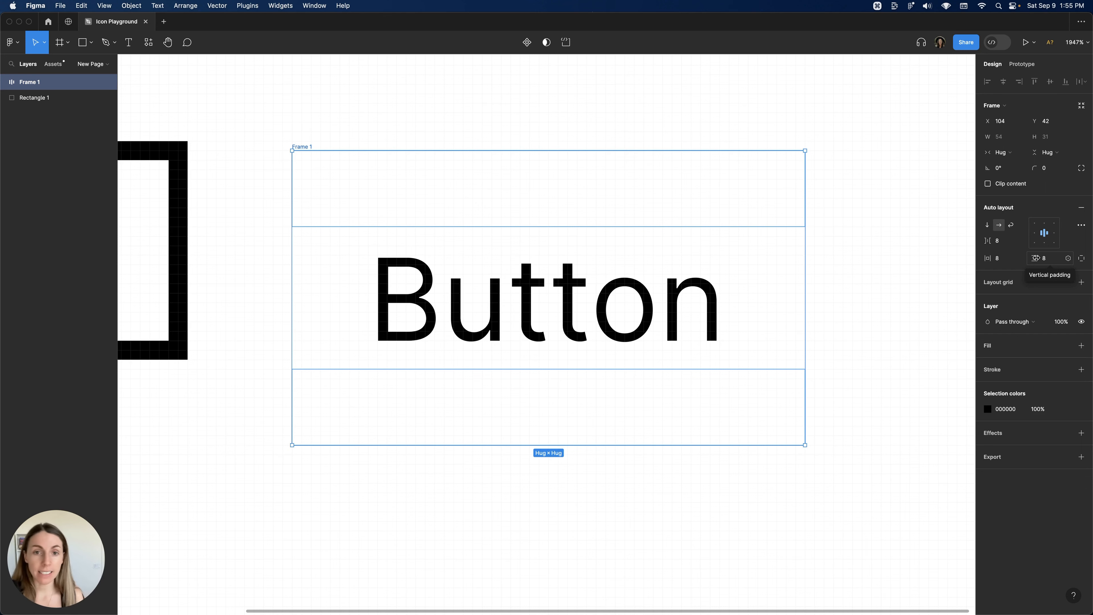
{"action": "scroll", "coordinate": [910, 252], "scroll_direction": "right", "scroll_amount": 2}
{"action": "scroll", "coordinate": [910, 252], "scroll_direction": "down", "scroll_amount": 1}
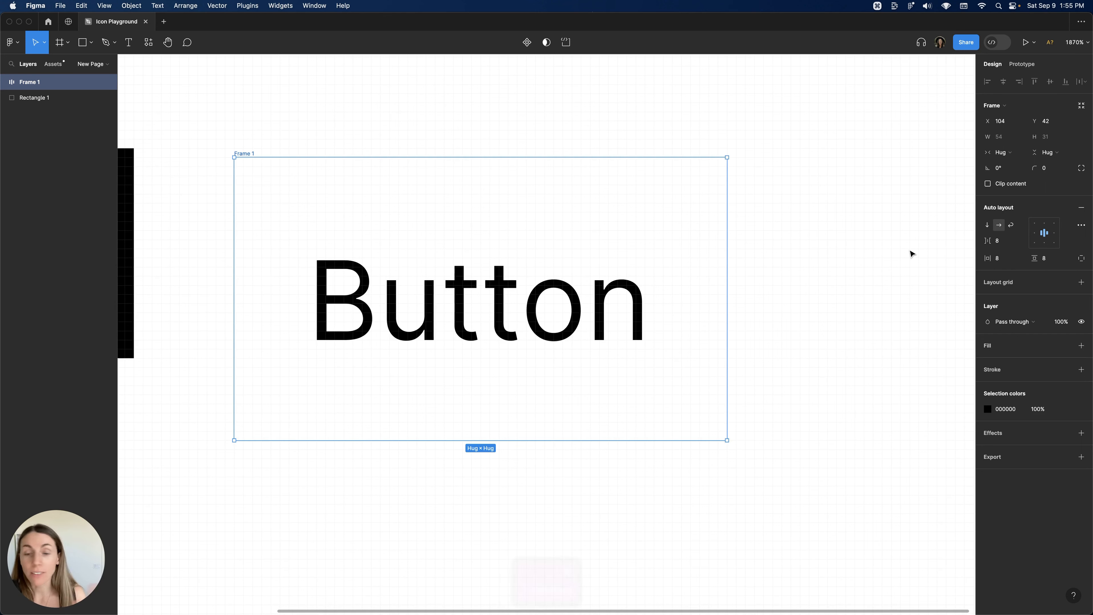
{"action": "scroll", "coordinate": [791, 295], "scroll_direction": "down", "scroll_amount": 3}
{"action": "scroll", "coordinate": [646, 244], "scroll_direction": "down", "scroll_amount": 5}
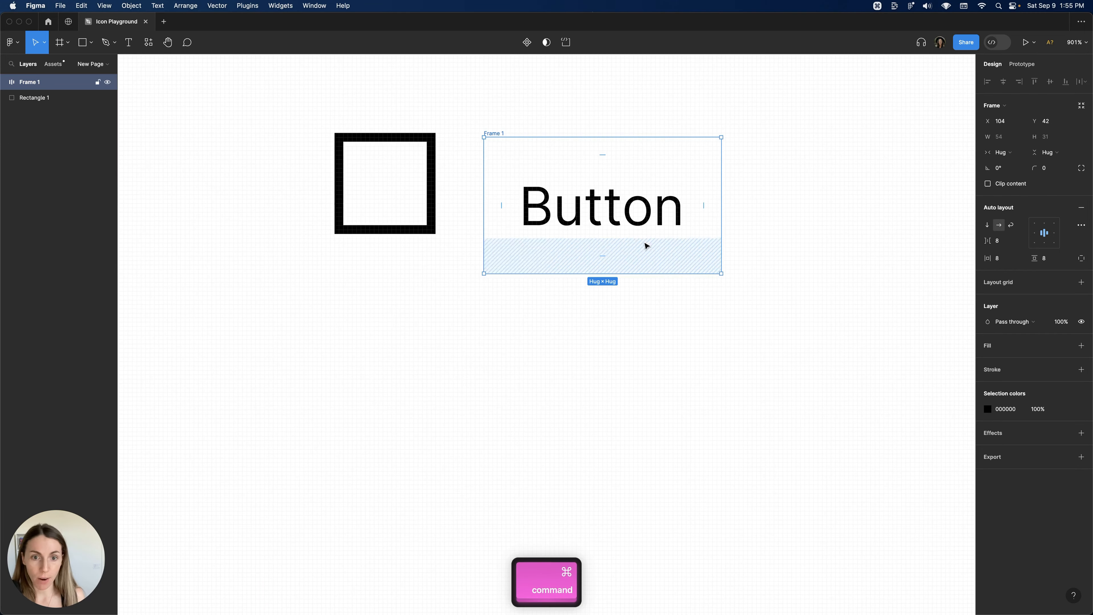
{"action": "scroll", "coordinate": [635, 238], "scroll_direction": "up", "scroll_amount": 3}
{"action": "left_click", "coordinate": [704, 402]}
Step: Set the small nudge to 0.25 and the big nudge to 1, and close the nudge settings
{"action": "scroll", "coordinate": [607, 442], "scroll_direction": "up", "scroll_amount": 1}
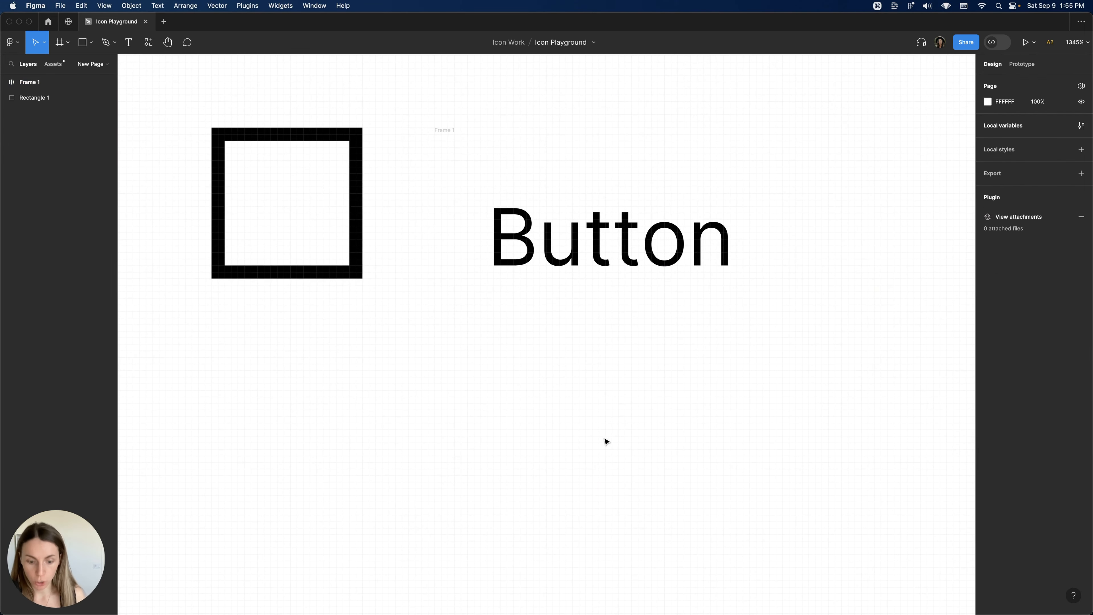
{"action": "key", "text": "super+slash"}
{"action": "left_click", "coordinate": [518, 136]}
{"action": "left_click", "coordinate": [577, 272]}
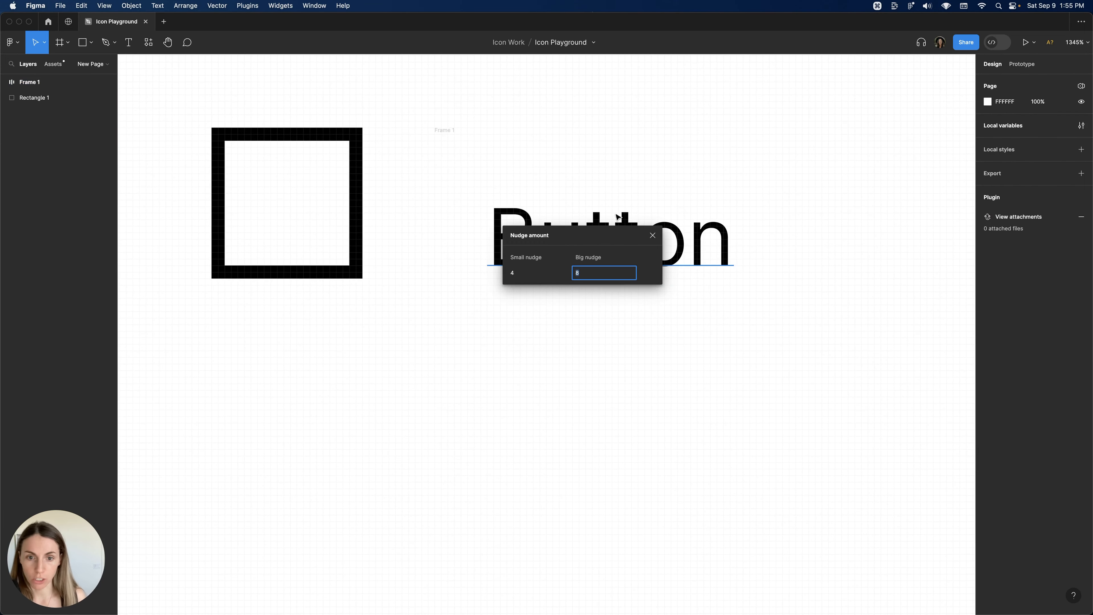
{"action": "left_click", "coordinate": [520, 274]}
{"action": "type", "text": "0.25"}
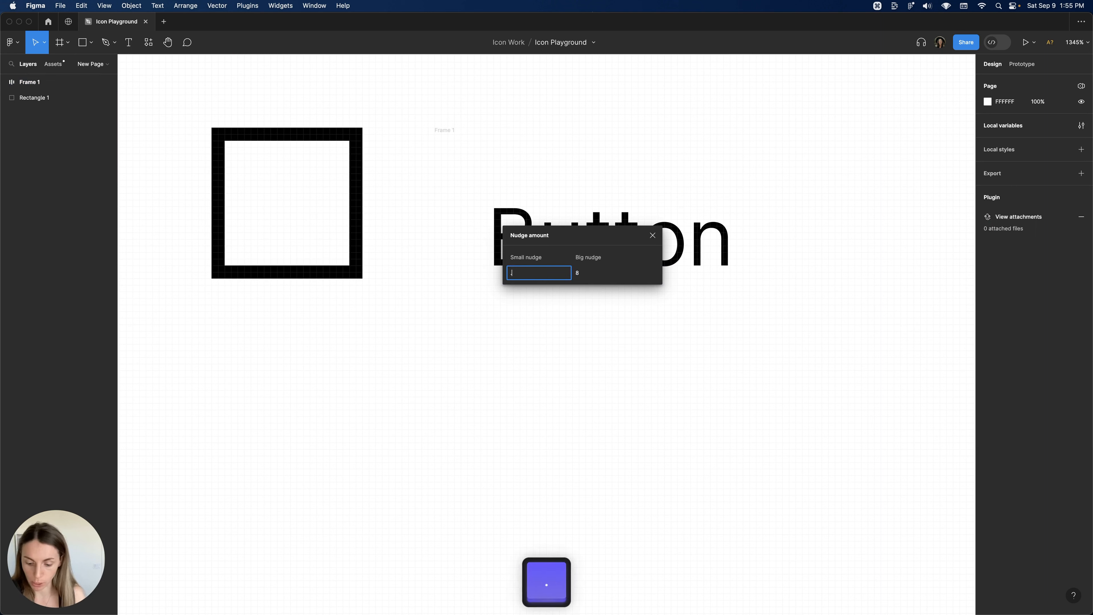
{"action": "key", "text": "Tab"}
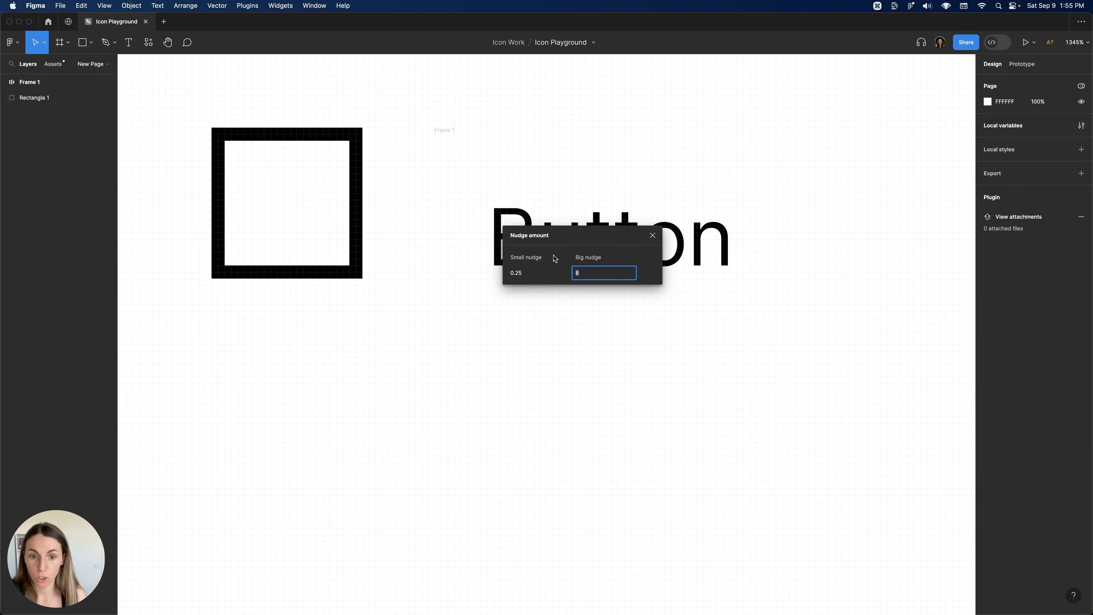
{"action": "type", "text": "1"}
{"action": "left_click", "coordinate": [566, 396]}
Step: Add a second "Button" text below the first and wrap it in an auto layout frame with 1 px gap and padding
{"action": "scroll", "coordinate": [566, 396], "scroll_direction": "down", "scroll_amount": 3}
{"action": "key", "text": "t"}
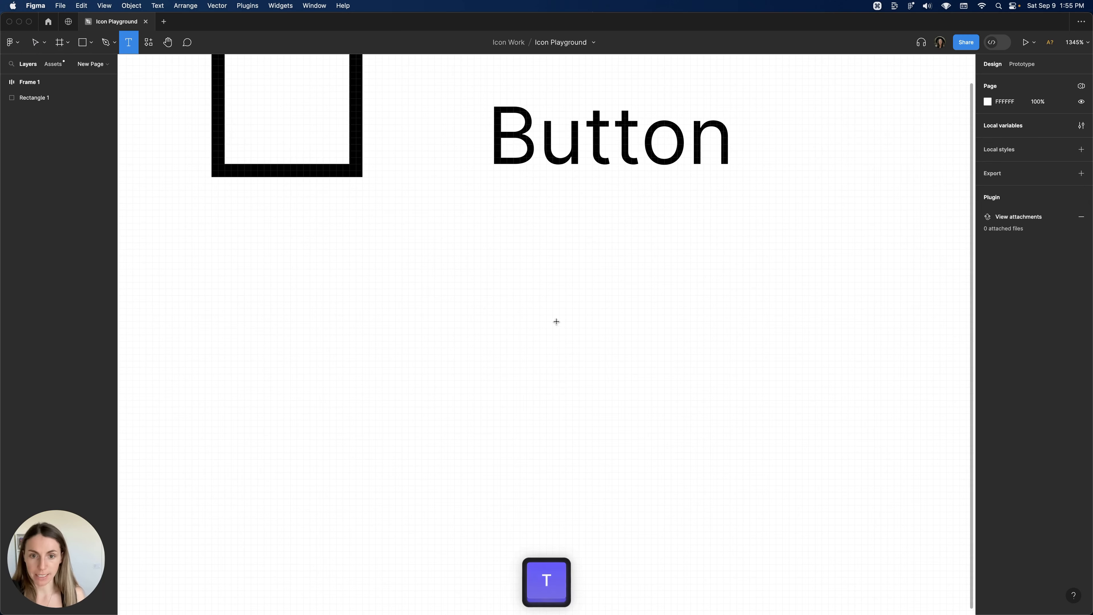
{"action": "left_click", "coordinate": [546, 311]}
{"action": "key", "text": "shift+BackSpace"}
{"action": "type", "text": "Button"}
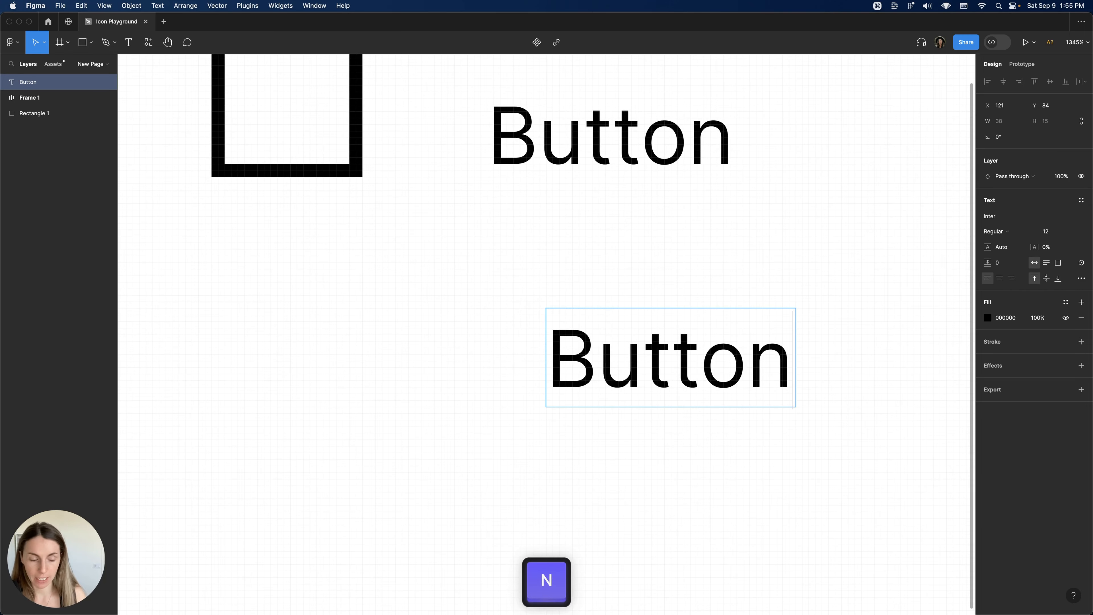
{"action": "key", "text": "Escape"}
{"action": "scroll", "coordinate": [803, 240], "scroll_direction": "right", "scroll_amount": 3}
{"action": "key", "text": "shift+a"}
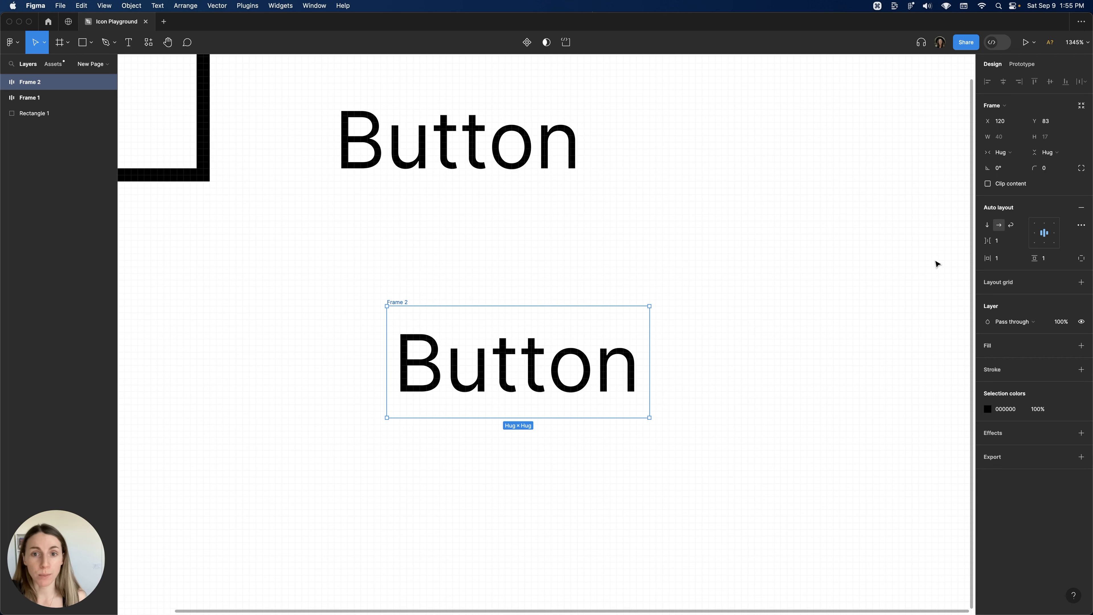
Step: Delete the second Button auto layout frame
{"action": "key", "text": "BackSpace"}
{"action": "left_click_drag", "start_coordinate": [496, 178], "coordinate": [654, 340]}
{"action": "scroll", "coordinate": [617, 297], "scroll_direction": "down", "scroll_amount": 1}
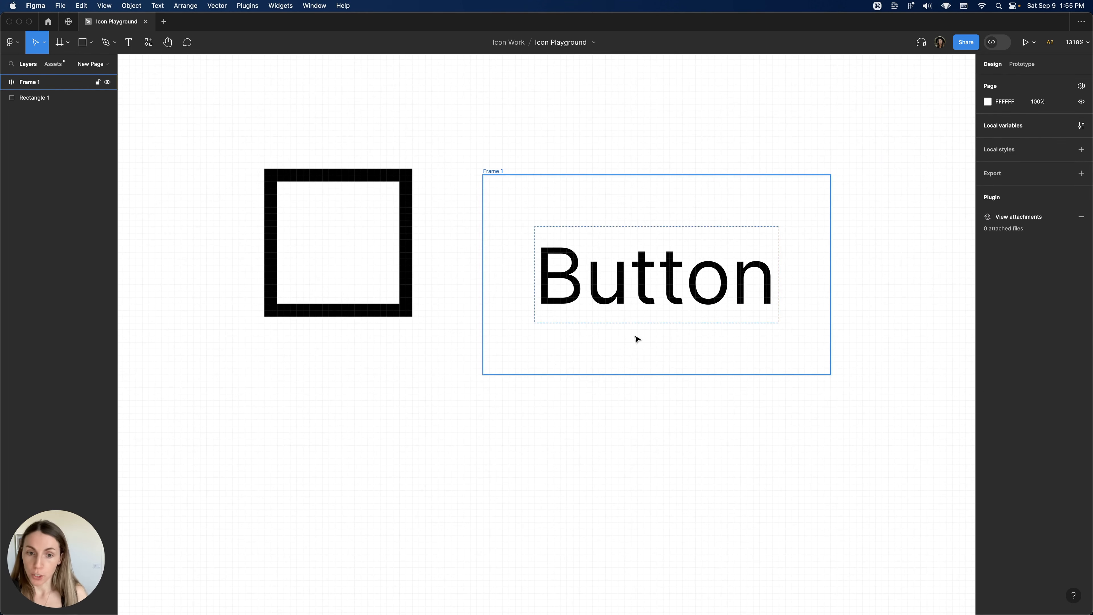
Step: Give the outlined square beside the Button text a D9D9D9 fill and remove its stroke
{"action": "left_click", "coordinate": [393, 310]}
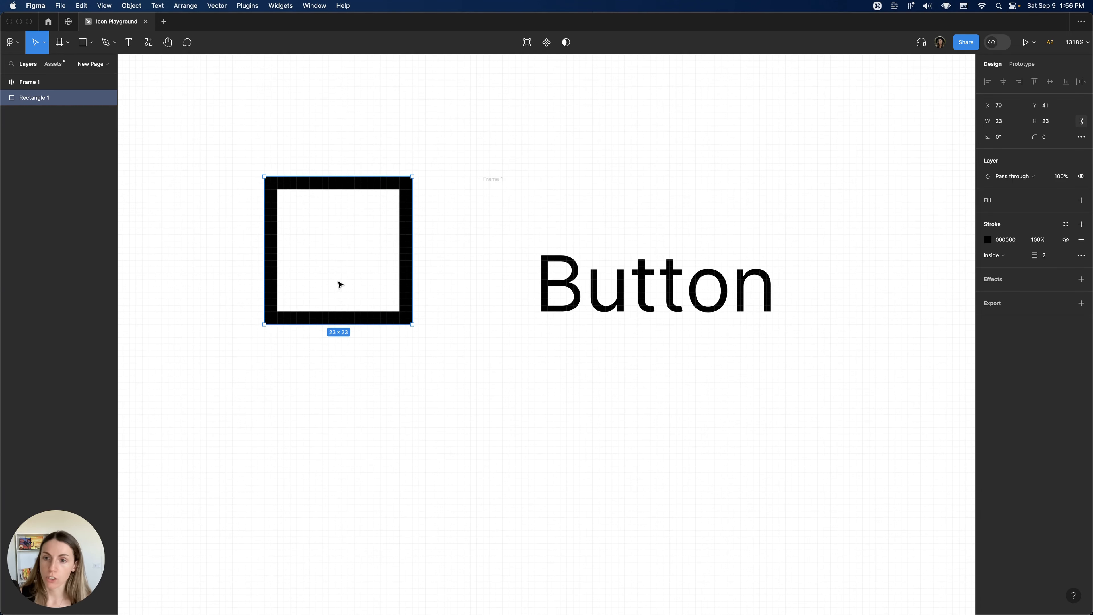
{"action": "scroll", "coordinate": [339, 284], "scroll_direction": "up", "scroll_amount": 3}
{"action": "scroll", "coordinate": [339, 291], "scroll_direction": "down", "scroll_amount": 2}
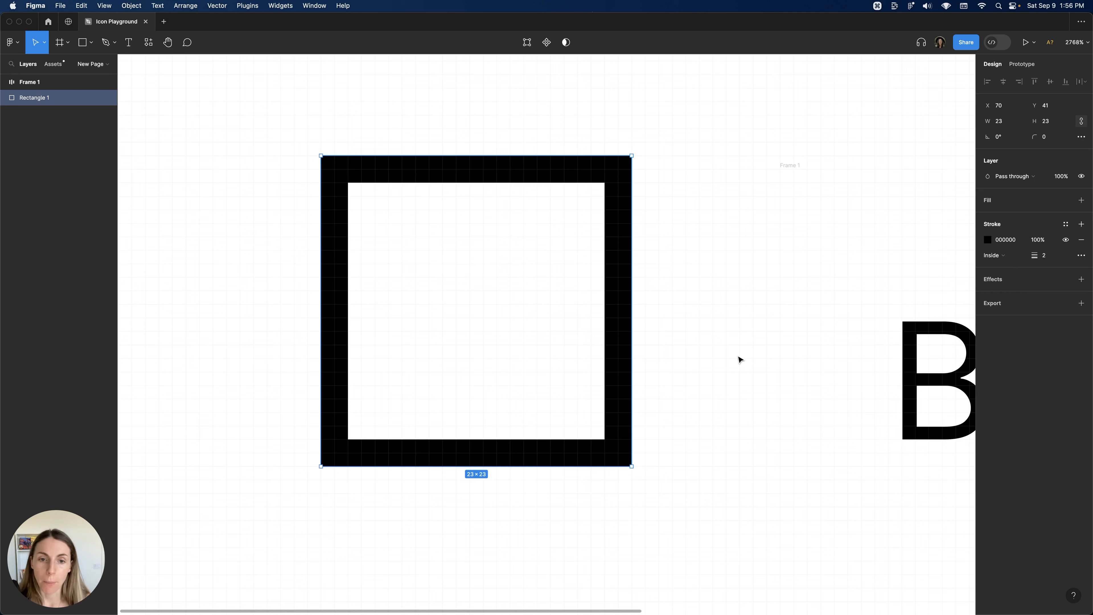
{"action": "key", "text": "super"}
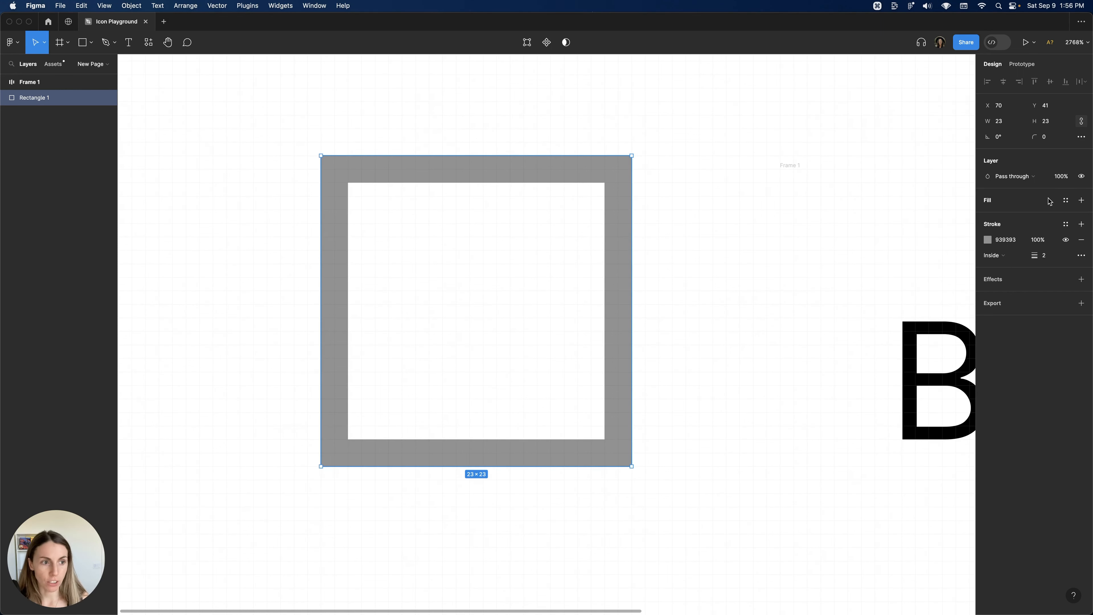
{"action": "left_click", "coordinate": [1082, 200]}
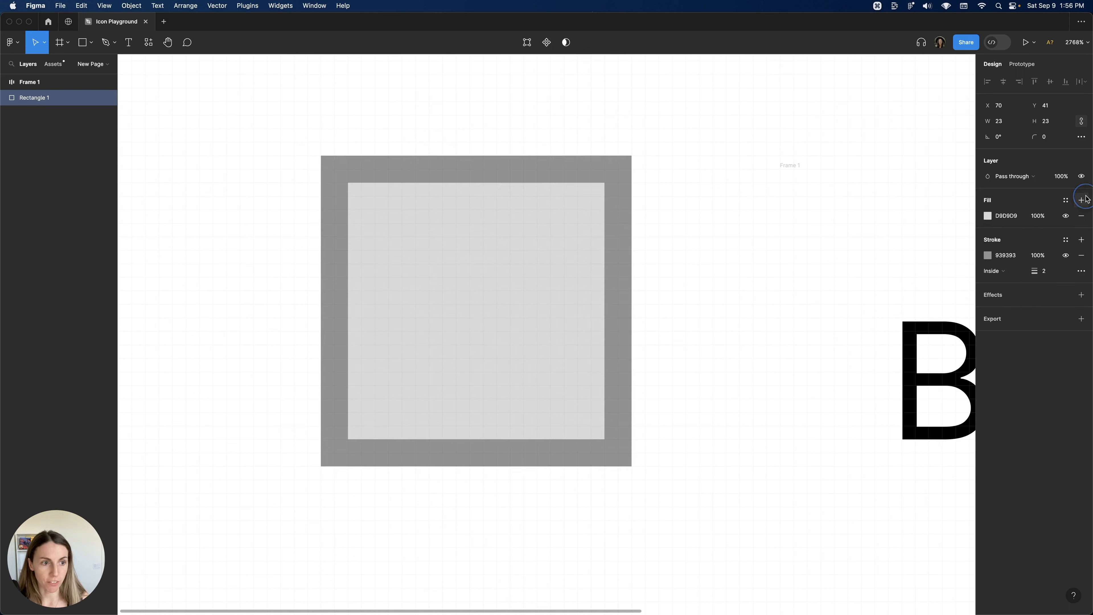
{"action": "left_click", "coordinate": [1082, 255]}
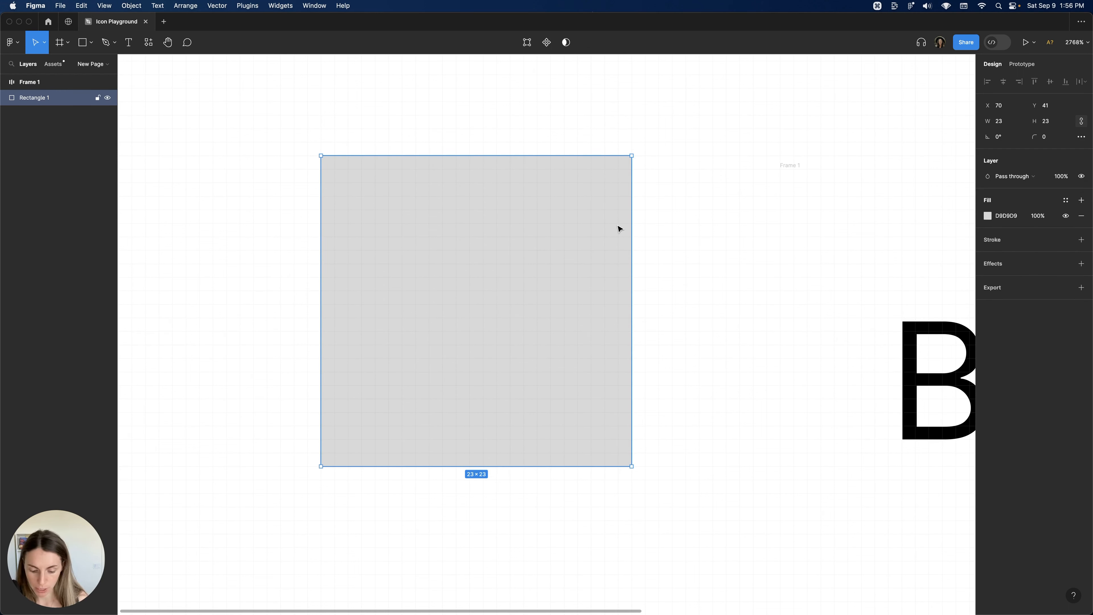
Step: Set the filled square's properties as the default for new shapes with the Set default properties command
{"action": "key", "text": "super+slash"}
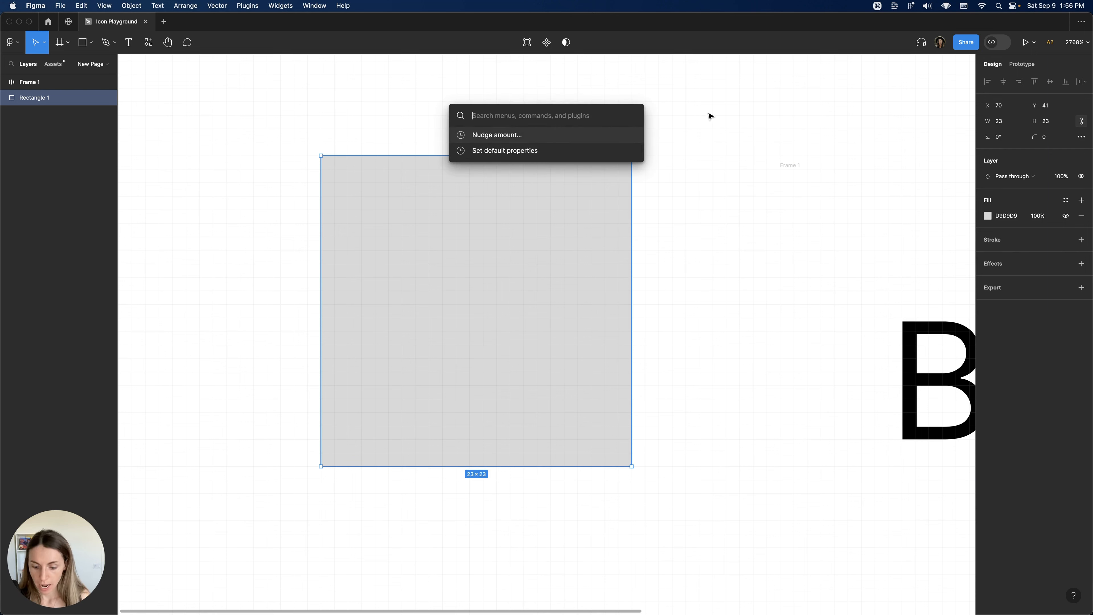
{"action": "type", "text": "set de"}
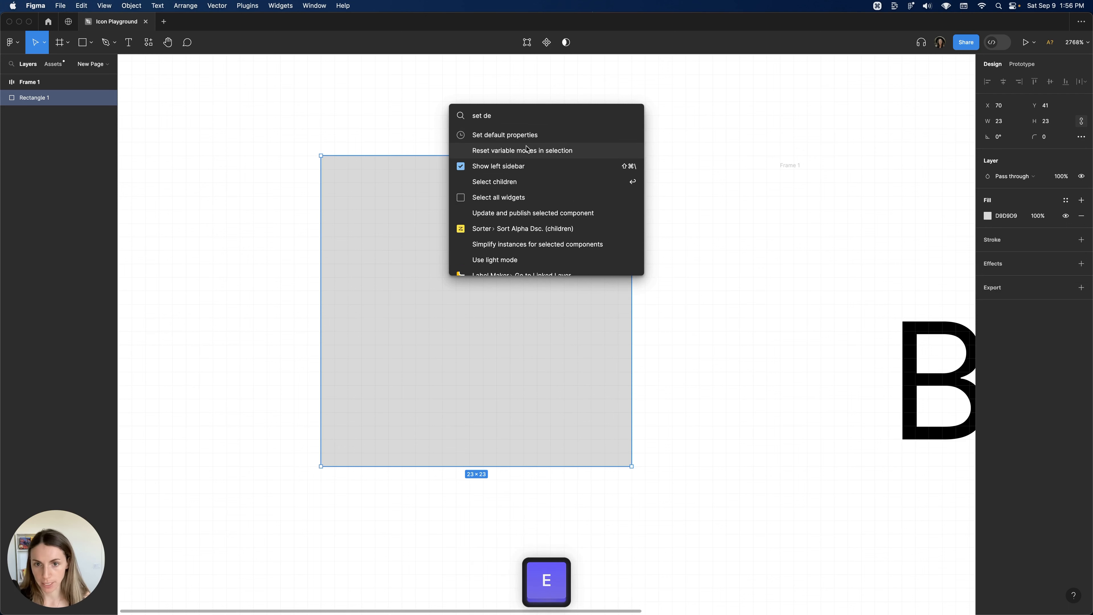
{"action": "left_click", "coordinate": [524, 140]}
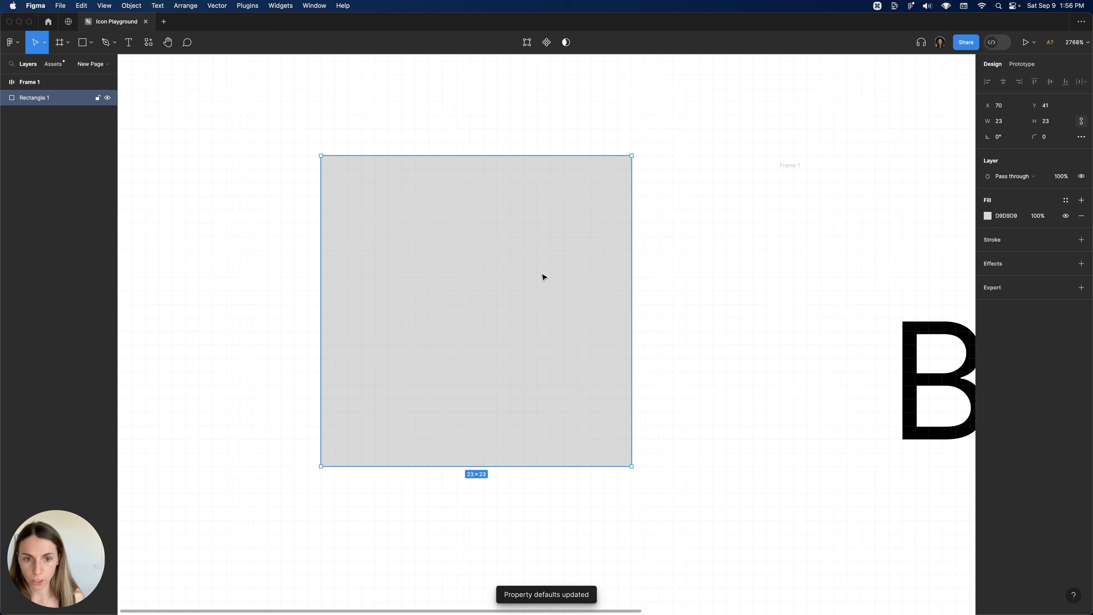
Step: Draw a second square of about 29 × 29 below the first one, and deselect it
{"action": "scroll", "coordinate": [456, 226], "scroll_direction": "down", "scroll_amount": 5}
{"action": "scroll", "coordinate": [456, 223], "scroll_direction": "down", "scroll_amount": 2}
{"action": "left_click", "coordinate": [476, 278]}
{"action": "left_click", "coordinate": [456, 346]}
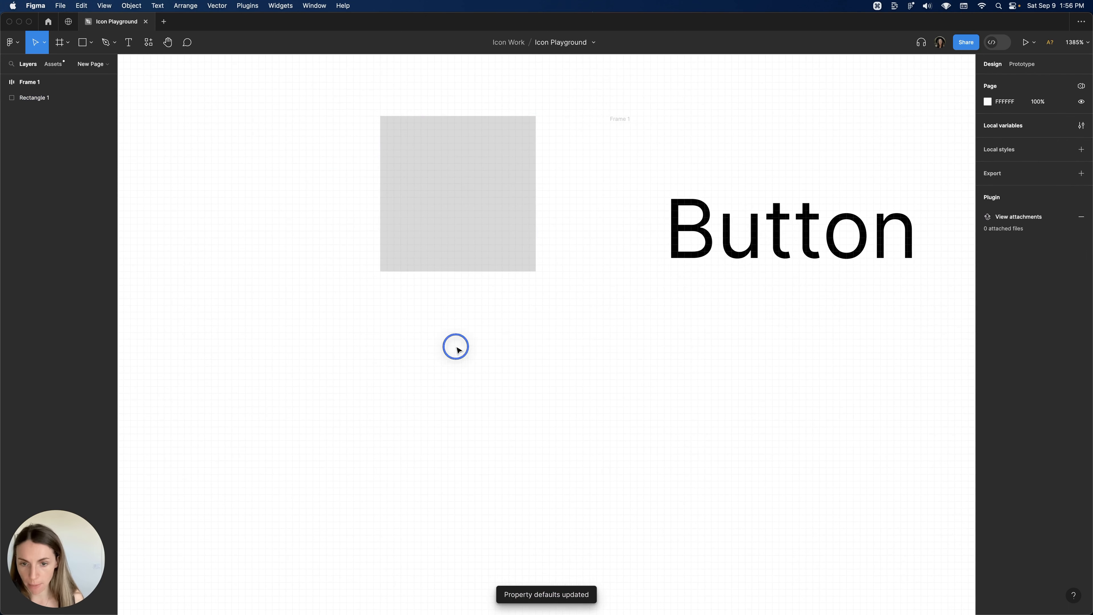
{"action": "key", "text": "r"}
{"action": "left_click_drag", "start_coordinate": [427, 298], "coordinate": [618, 499]}
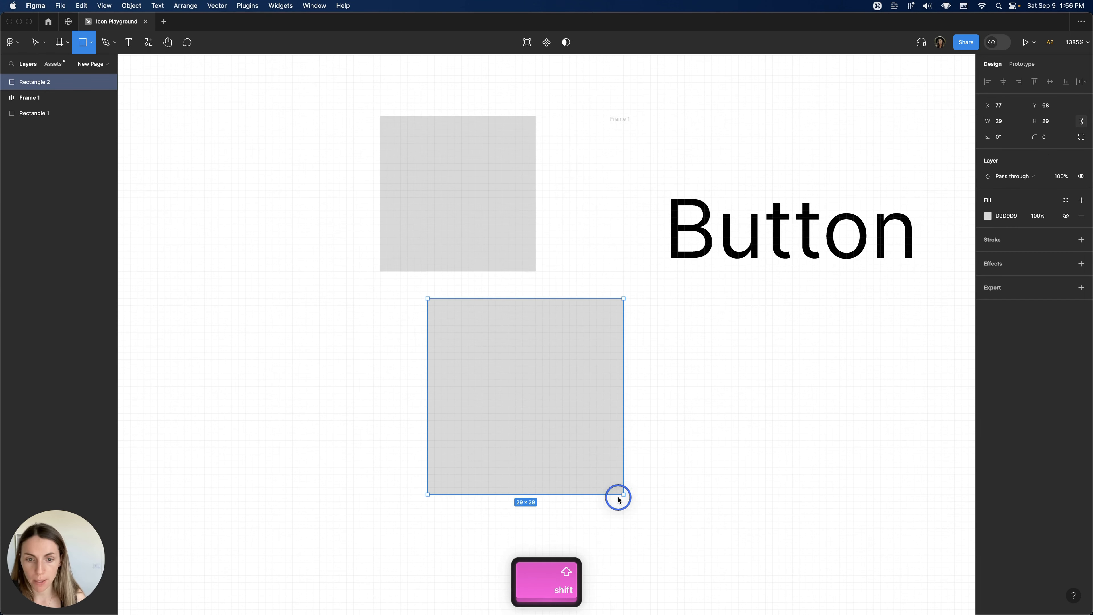
{"action": "left_click", "coordinate": [716, 439]}
{"action": "left_click_drag", "start_coordinate": [716, 439], "coordinate": [620, 430]}
{"action": "key", "text": "o"}
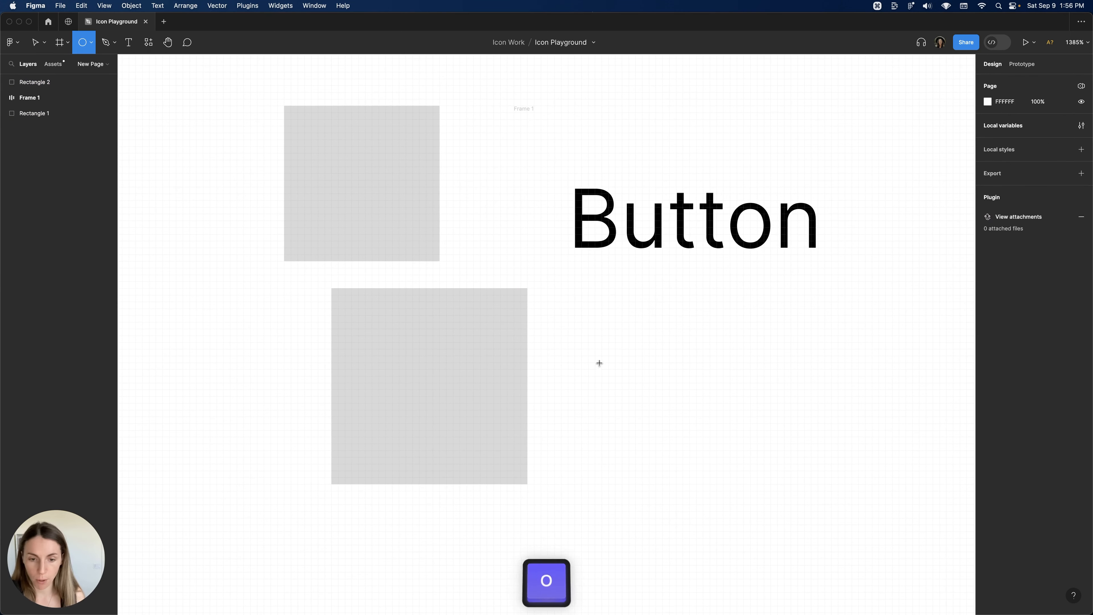
{"action": "left_click_drag", "start_coordinate": [588, 276], "coordinate": [693, 505]}
{"action": "key", "text": "super+z"}
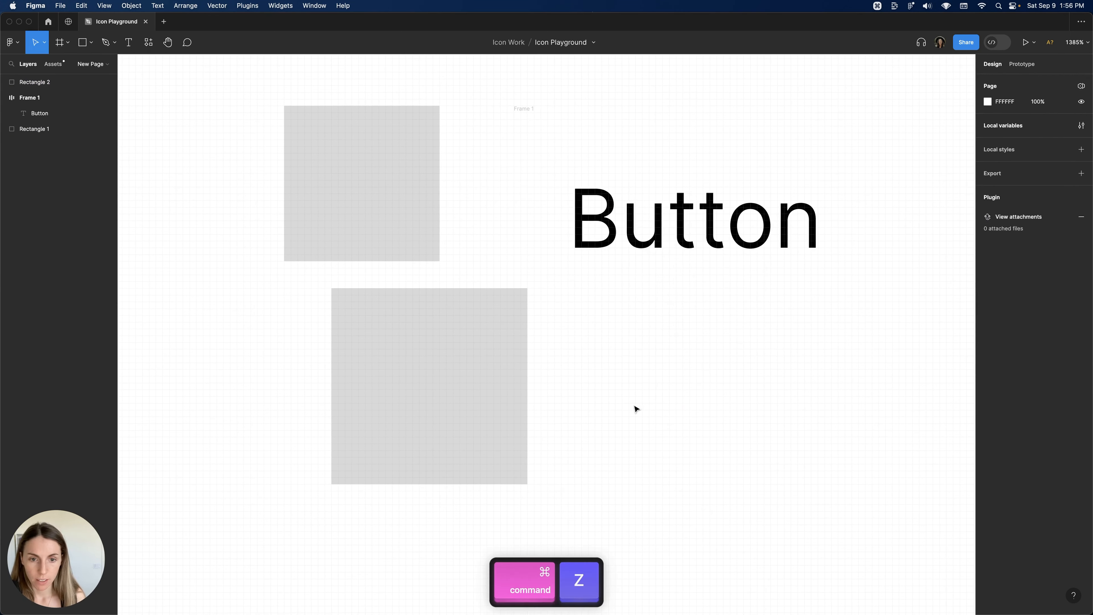
Step: Draw a circle of about 25 × 25 beside the second square, and deselect it
{"action": "key", "text": "o"}
{"action": "left_click_drag", "start_coordinate": [581, 278], "coordinate": [671, 473]}
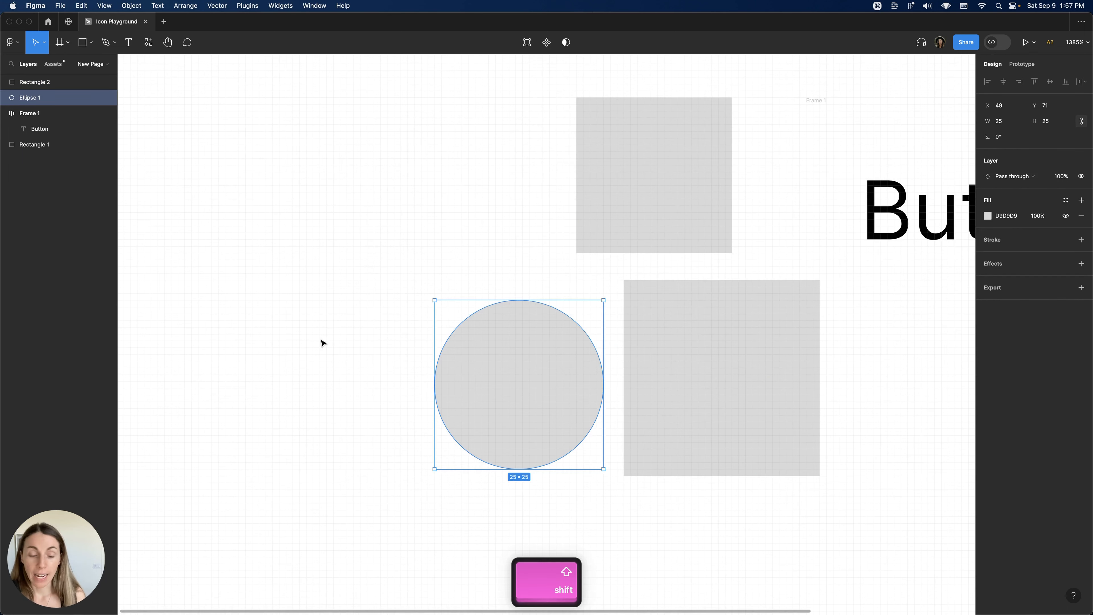
{"action": "left_click", "coordinate": [322, 343]}
{"action": "scroll", "coordinate": [464, 335], "scroll_direction": "left", "scroll_amount": 5}
{"action": "scroll", "coordinate": [490, 332], "scroll_direction": "up", "scroll_amount": 5}
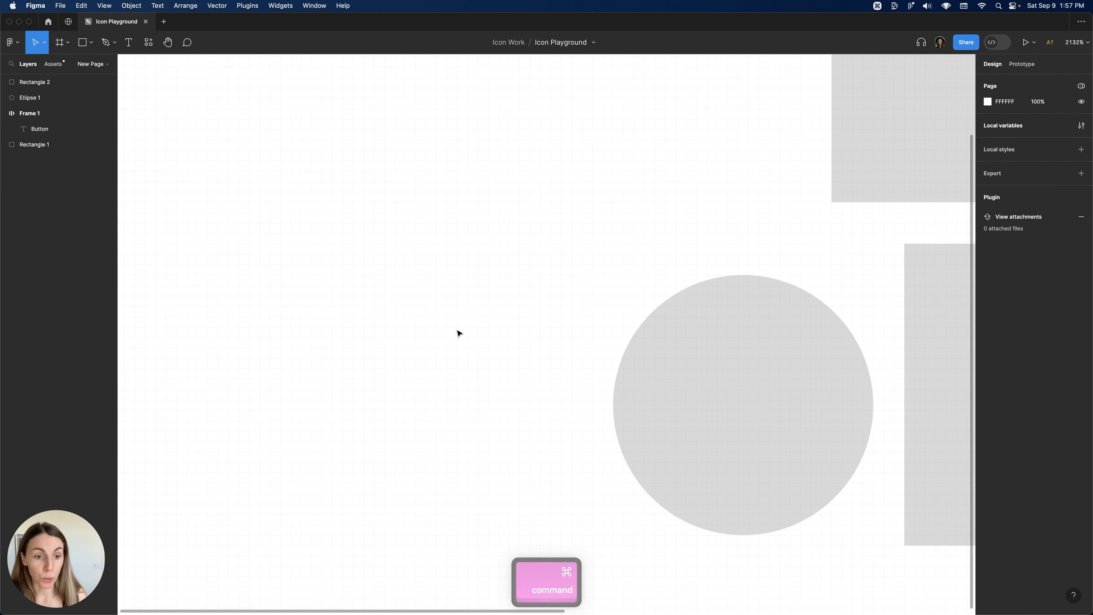
{"action": "left_click_drag", "start_coordinate": [458, 330], "coordinate": [395, 280]}
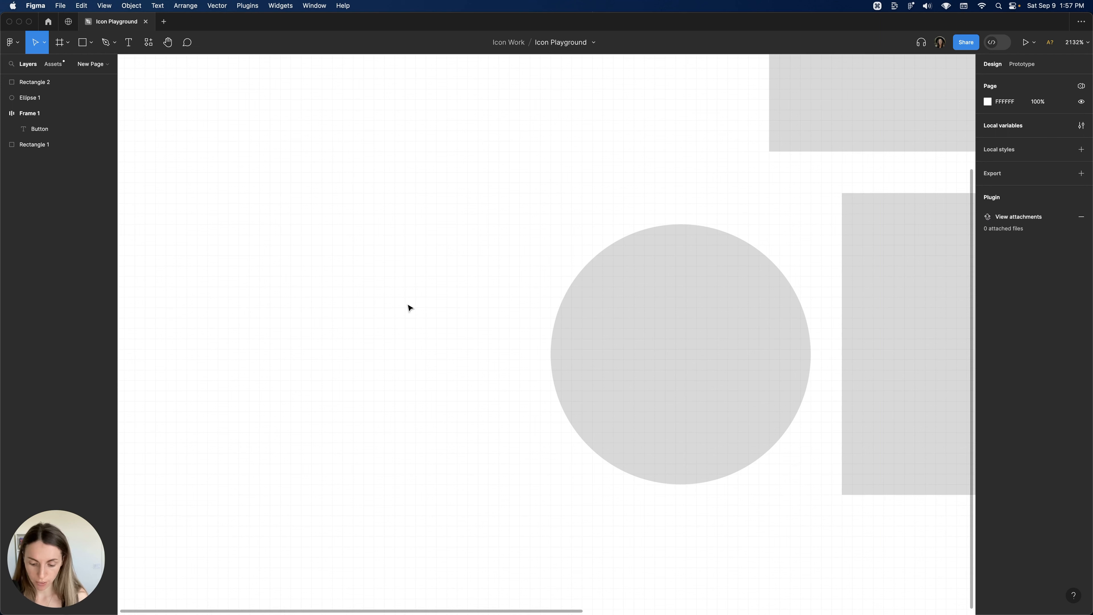
Step: Try adding a 1 px black inside stroke to the circle, and undo it
{"action": "left_click", "coordinate": [606, 383]}
{"action": "scroll", "coordinate": [697, 379], "scroll_direction": "right", "scroll_amount": 5}
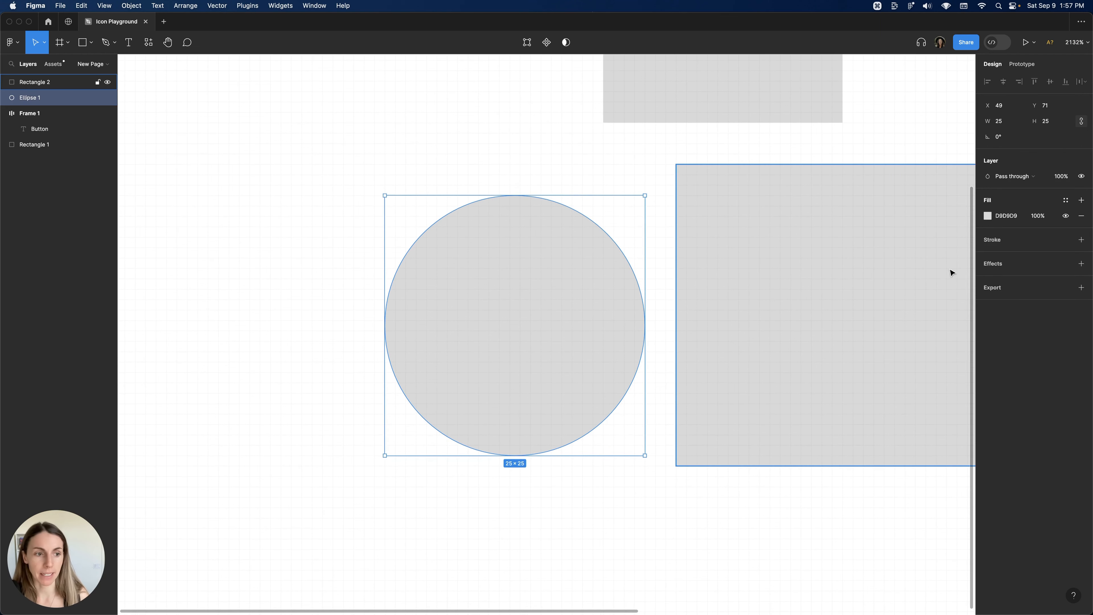
{"action": "left_click", "coordinate": [1039, 238]}
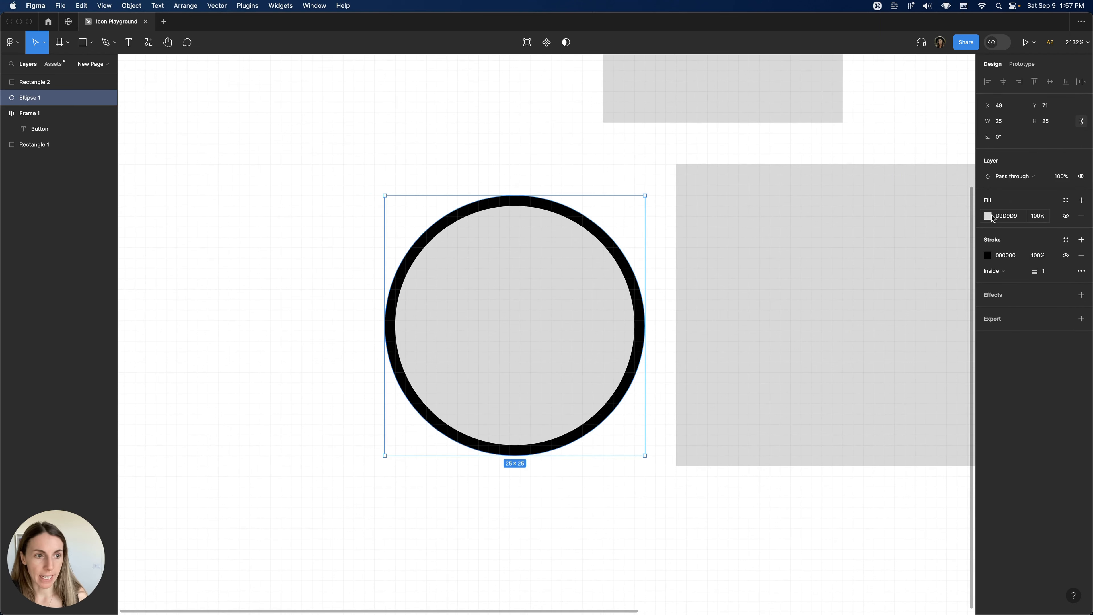
{"action": "key", "text": "super+z"}
{"action": "left_click", "coordinate": [619, 151]}
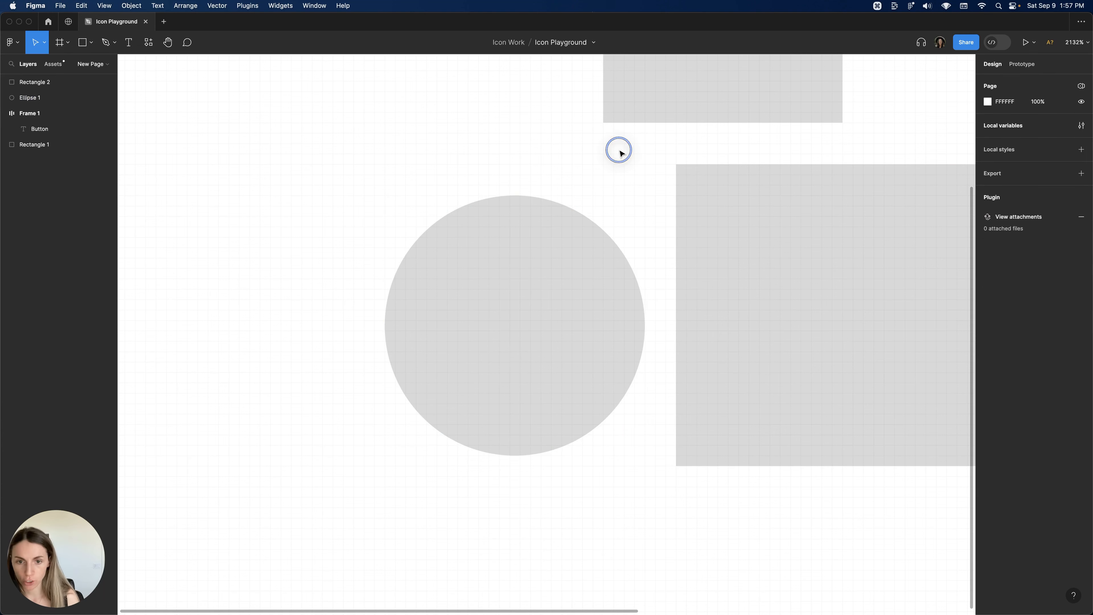
Step: Swap the circle's fill and stroke so its D9D9D9 colour becomes a 2 px inside stroke
{"action": "scroll", "coordinate": [620, 151], "scroll_direction": "down", "scroll_amount": 3}
{"action": "scroll", "coordinate": [620, 152], "scroll_direction": "right", "scroll_amount": 4}
{"action": "left_click", "coordinate": [553, 225]}
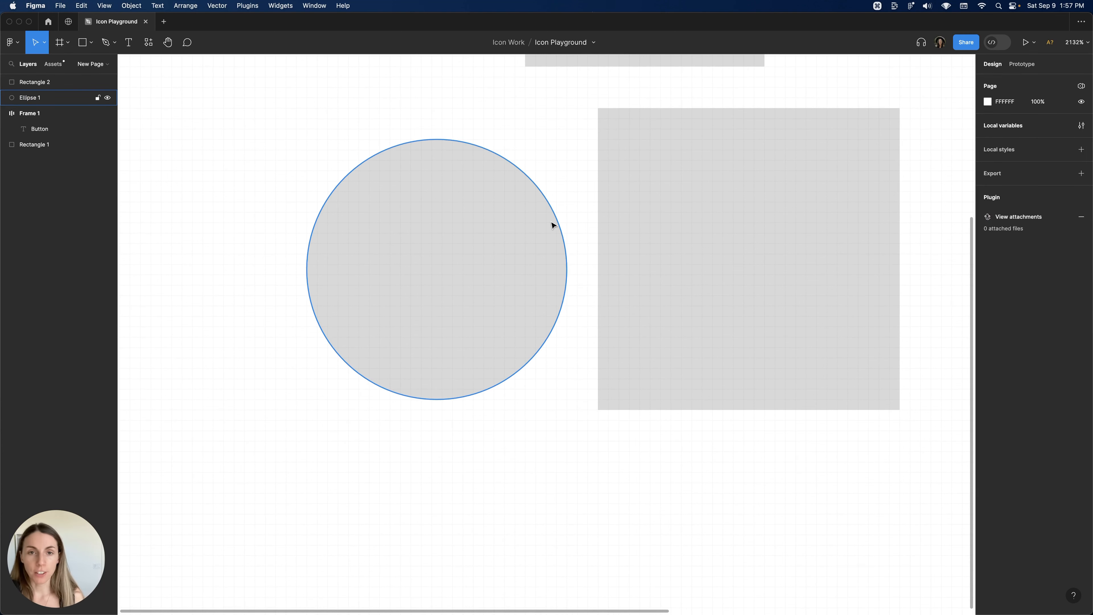
{"action": "left_click", "coordinate": [553, 225]}
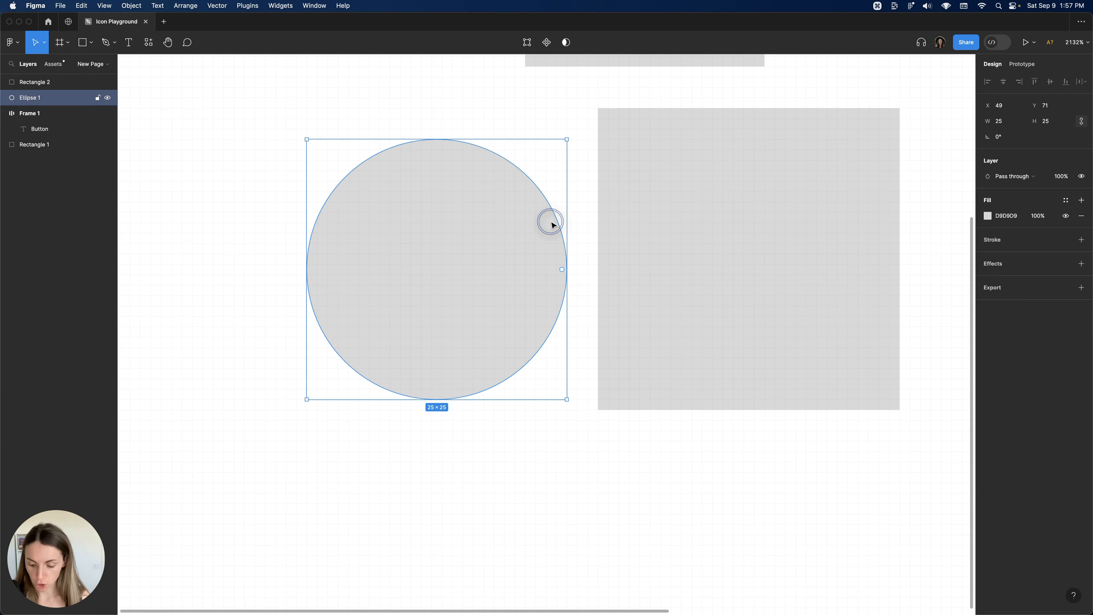
{"action": "key", "text": "shift+x"}
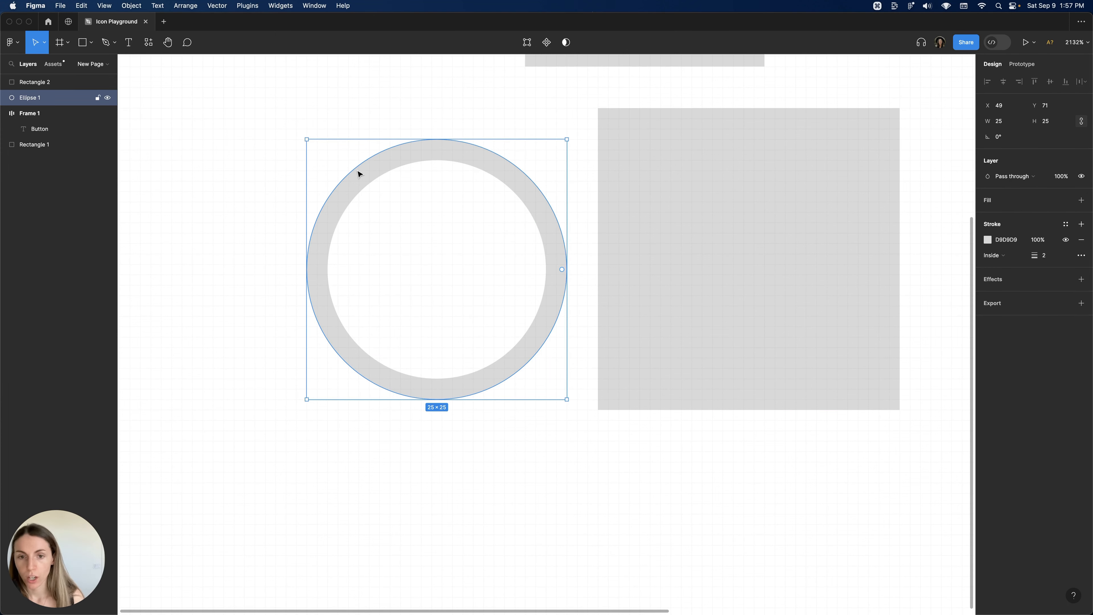
Step: Add an FF0000 fill to the circle and change its stroke colour to 000E90
{"action": "left_click", "coordinate": [1082, 200]}
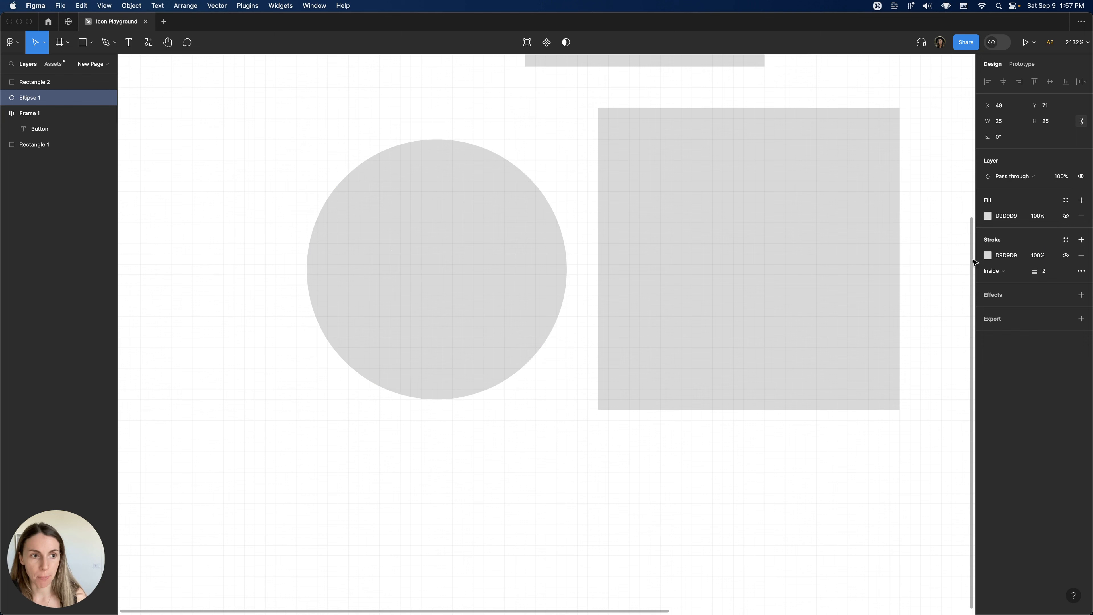
{"action": "left_click", "coordinate": [986, 215]}
{"action": "left_click_drag", "start_coordinate": [943, 293], "coordinate": [1044, 198]}
{"action": "left_click", "coordinate": [988, 253]}
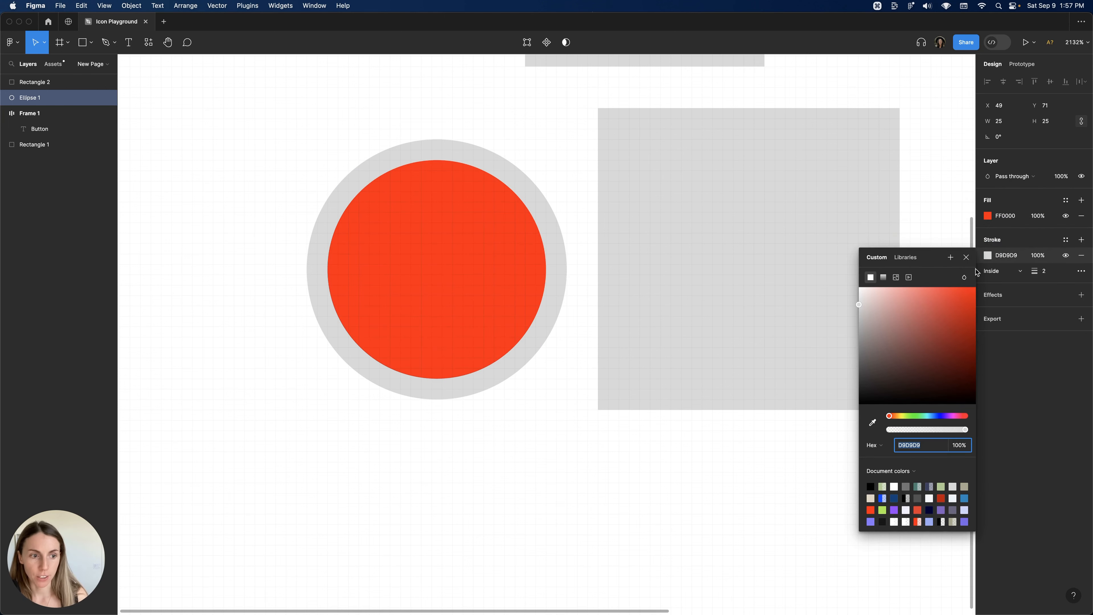
{"action": "left_click", "coordinate": [941, 416]}
{"action": "left_click", "coordinate": [952, 366]}
{"action": "left_click", "coordinate": [484, 478]}
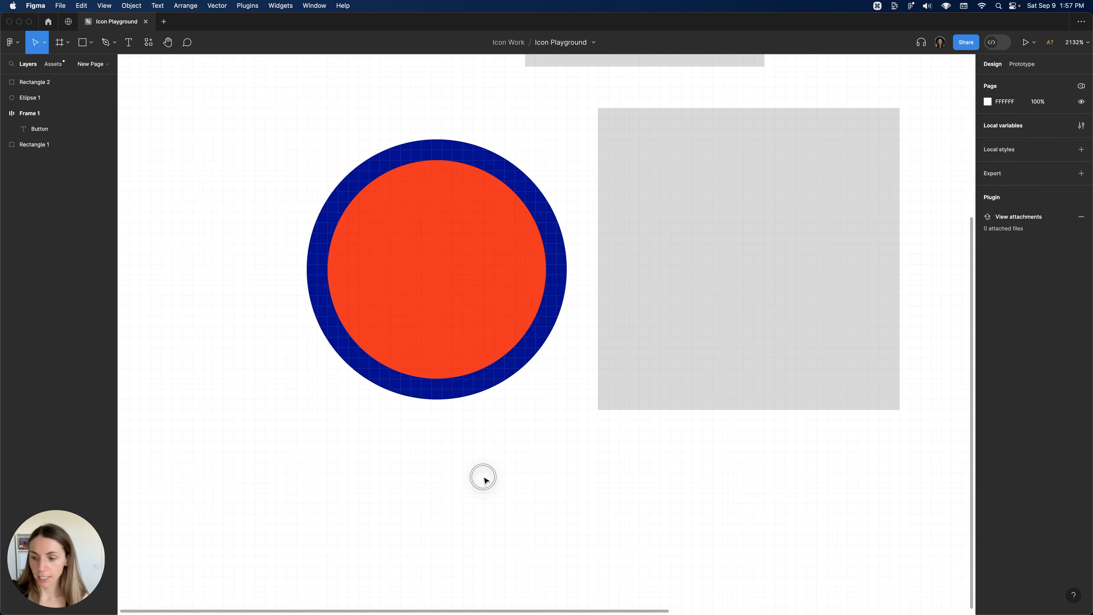
Step: Swap the circle's fill and stroke back and forth, ending with a 000E90 fill and an FF0000 stroke
{"action": "scroll", "coordinate": [483, 363], "scroll_direction": "left", "scroll_amount": 3}
{"action": "left_click", "coordinate": [573, 347]}
{"action": "scroll", "coordinate": [559, 330], "scroll_direction": "right", "scroll_amount": 1}
{"action": "scroll", "coordinate": [542, 311], "scroll_direction": "up", "scroll_amount": 5}
{"action": "scroll", "coordinate": [542, 310], "scroll_direction": "down", "scroll_amount": 4}
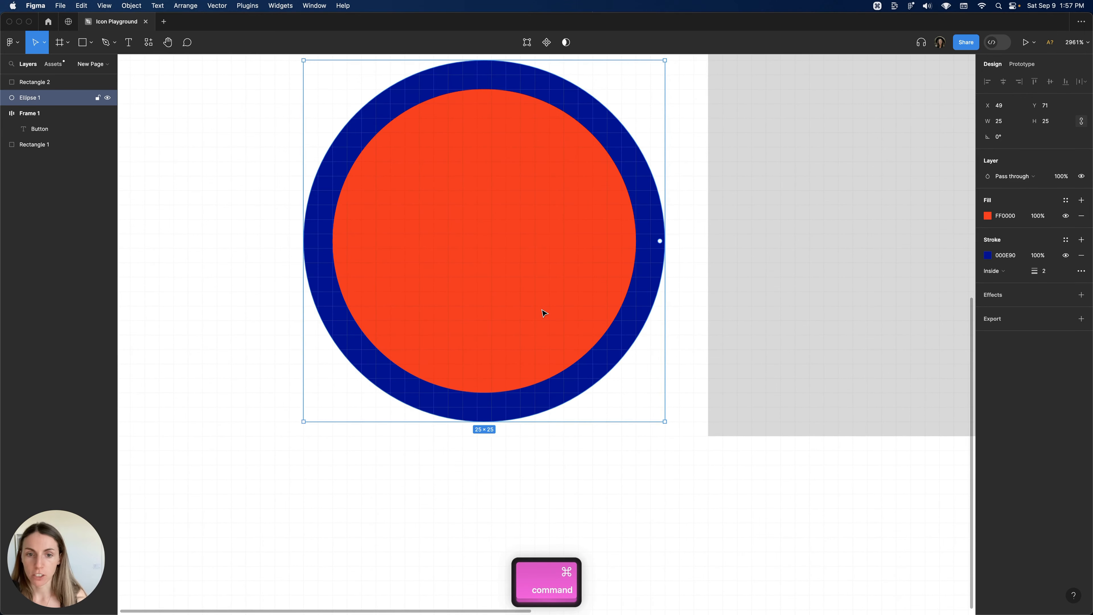
{"action": "key", "text": "shift+x"}
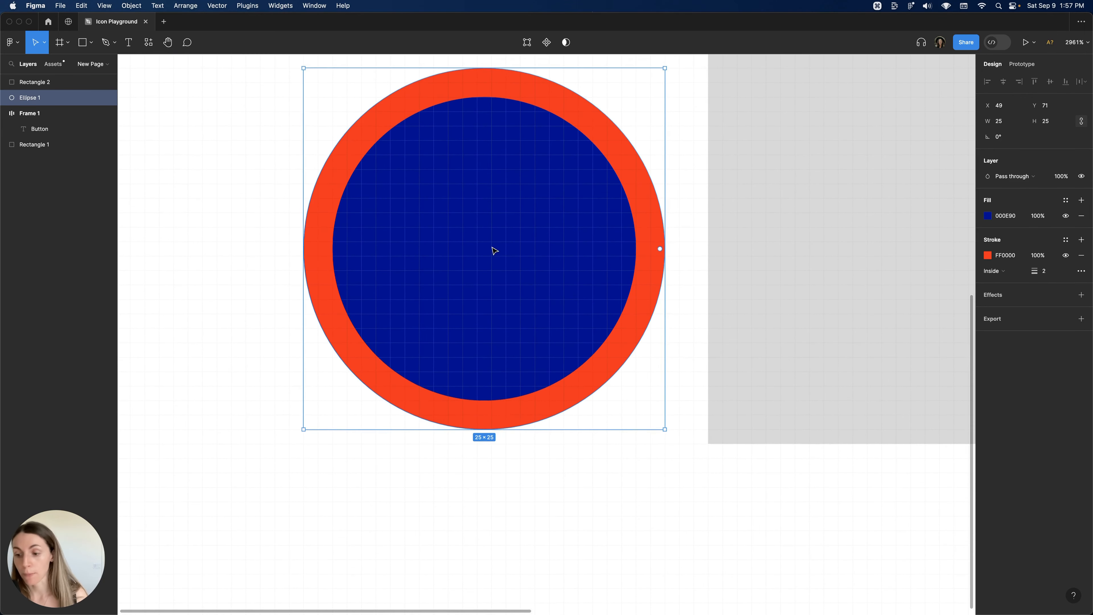
{"action": "scroll", "coordinate": [543, 252], "scroll_direction": "left", "scroll_amount": 2}
{"action": "key", "text": "shift+x"}
{"action": "key", "text": "shift+x"}
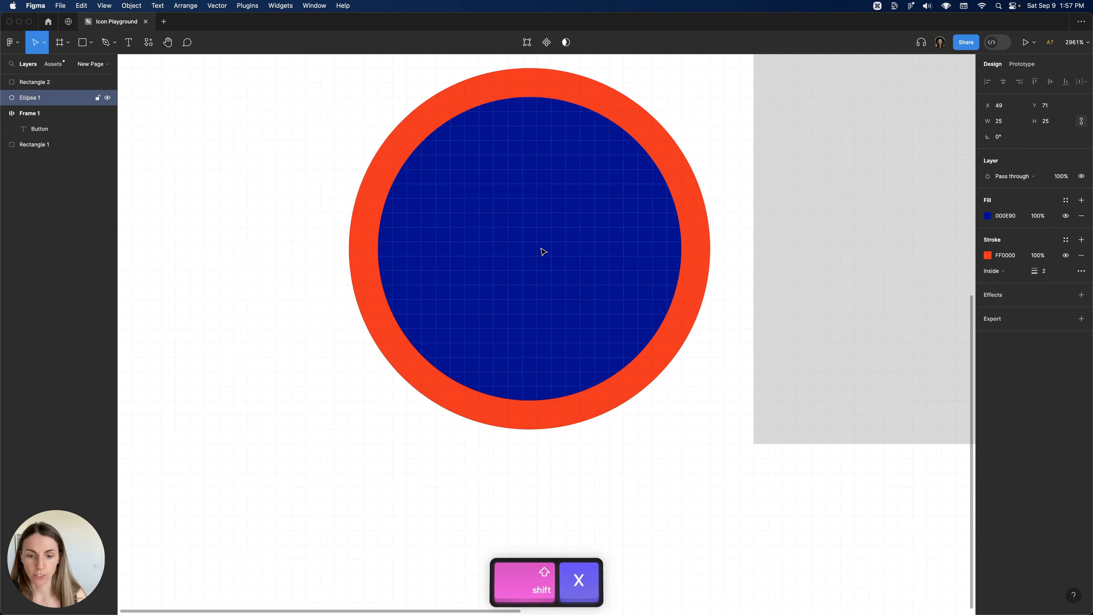
Step: Set the two-coloured circle's fill and stroke as the default properties for new shapes
{"action": "scroll", "coordinate": [543, 252], "scroll_direction": "down", "scroll_amount": 1}
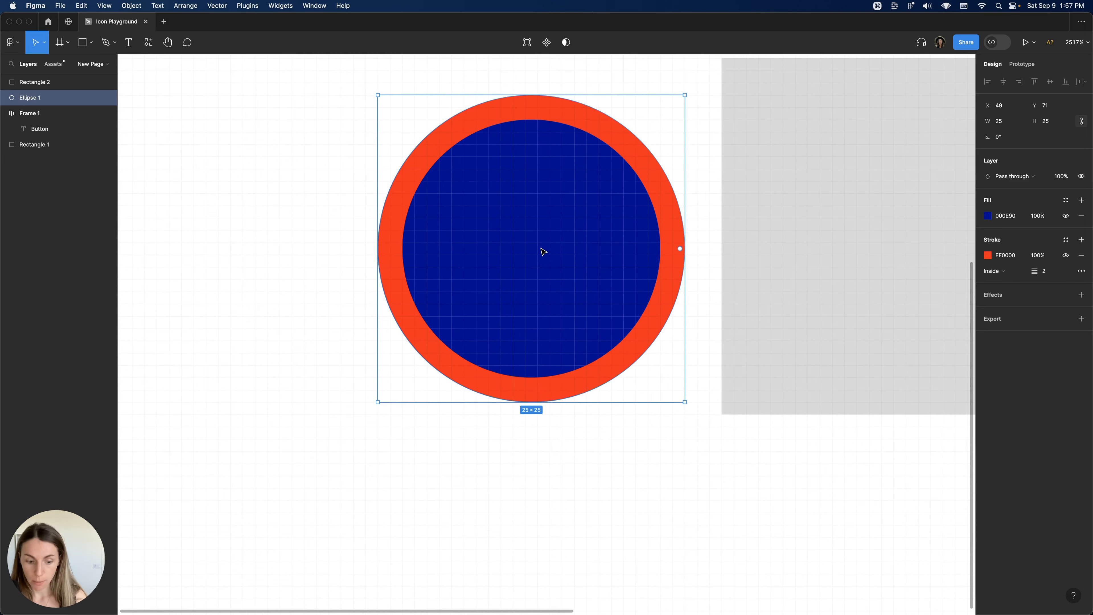
{"action": "key", "text": "super+slash"}
{"action": "key", "text": "Return"}
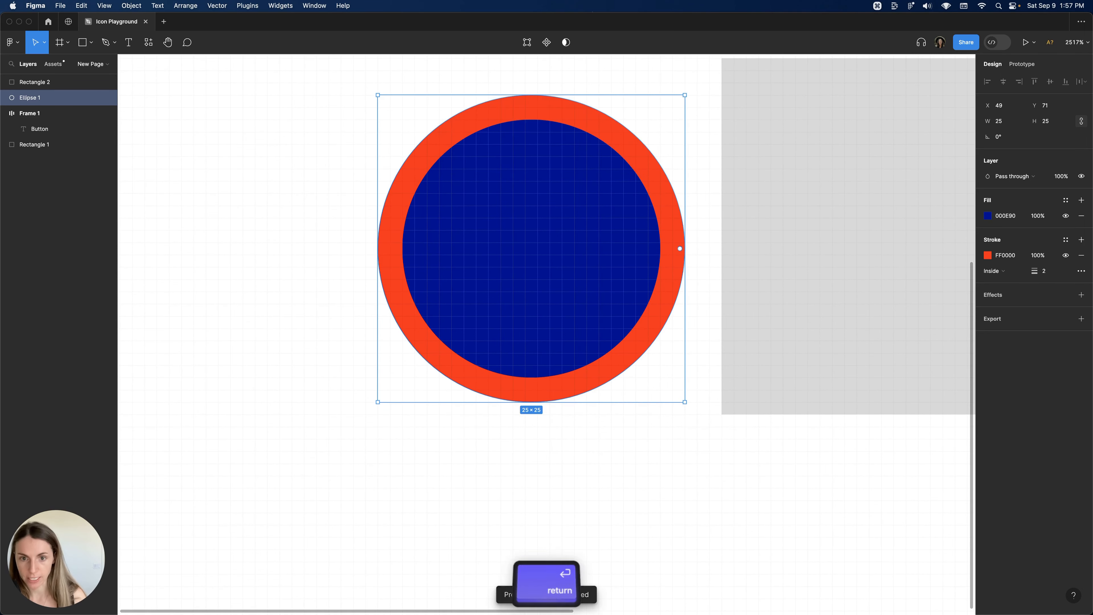
Step: Draw a large circle of about 61 × 61 with the new defaults below the small circle, and deselect it
{"action": "scroll", "coordinate": [543, 254], "scroll_direction": "down", "scroll_amount": 2}
{"action": "scroll", "coordinate": [542, 264], "scroll_direction": "down", "scroll_amount": 3}
{"action": "scroll", "coordinate": [549, 368], "scroll_direction": "down", "scroll_amount": 3}
{"action": "left_click", "coordinate": [526, 236]}
{"action": "scroll", "coordinate": [525, 237], "scroll_direction": "up", "scroll_amount": 1}
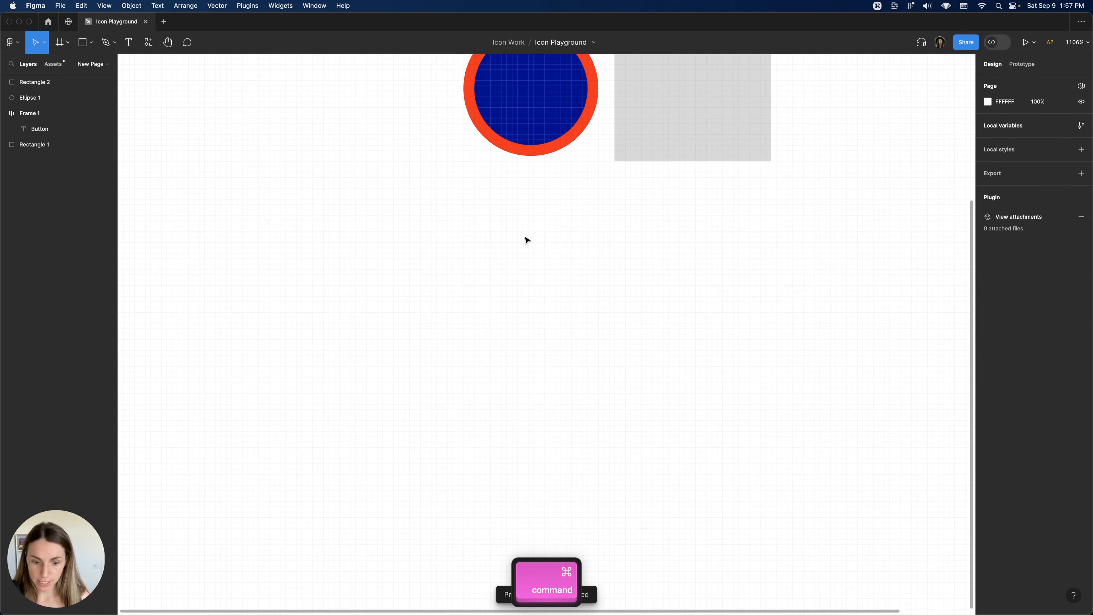
{"action": "key", "text": "o"}
{"action": "mouse_move", "coordinate": [409, 172]}
{"action": "left_mouse_down"}
{"action": "mouse_move", "coordinate": [549, 315]}
{"action": "mouse_move", "coordinate": [740, 477]}
{"action": "left_mouse_up"}
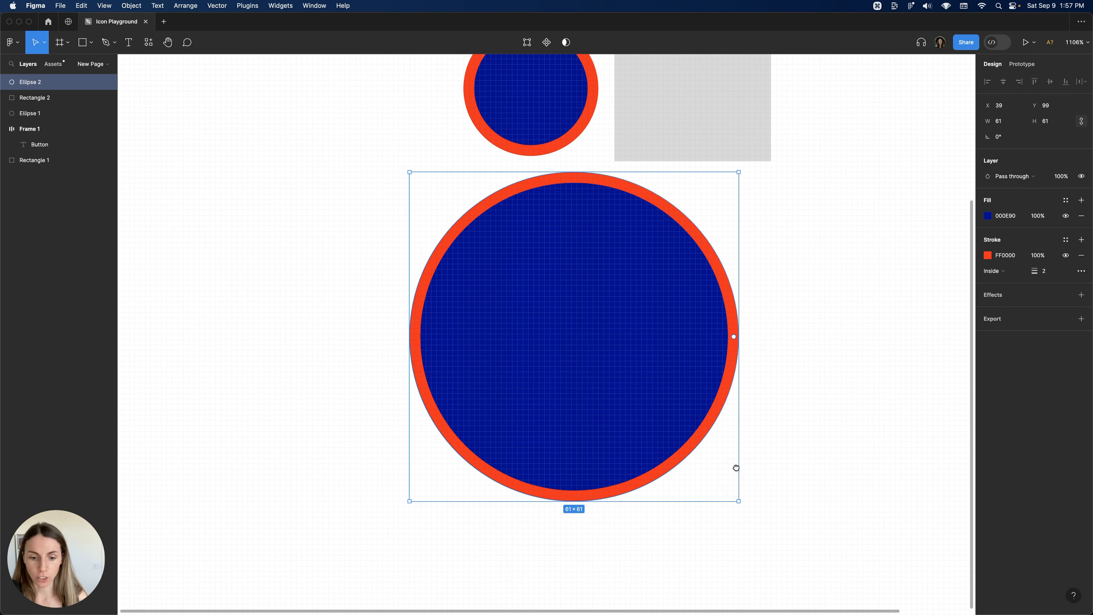
{"action": "scroll", "coordinate": [646, 387], "scroll_direction": "right", "scroll_amount": 3}
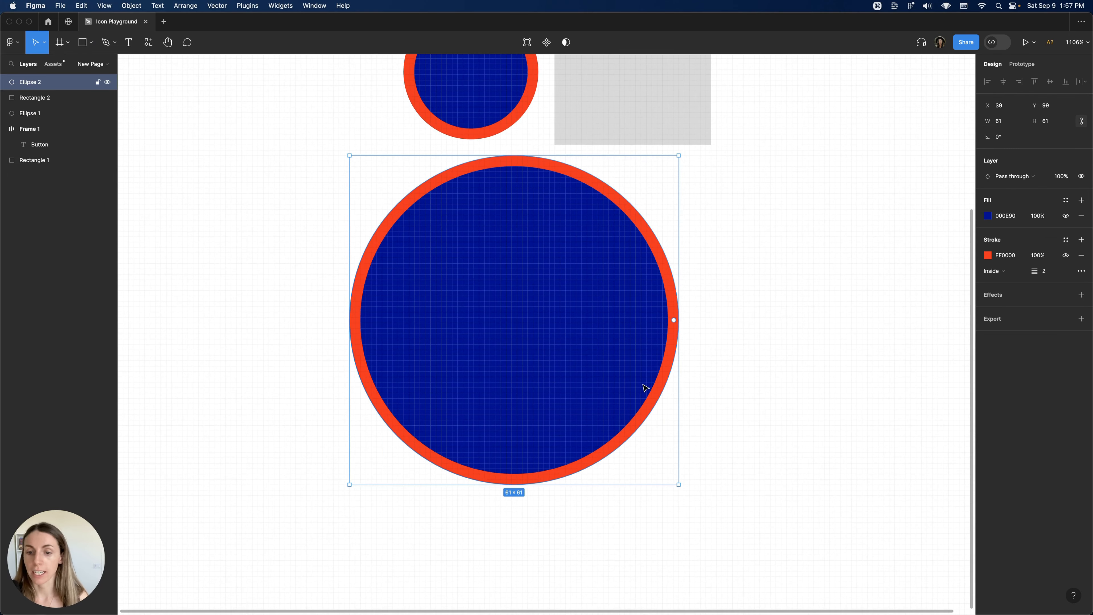
{"action": "left_click", "coordinate": [756, 316]}
{"action": "scroll", "coordinate": [678, 285], "scroll_direction": "down", "scroll_amount": 4}
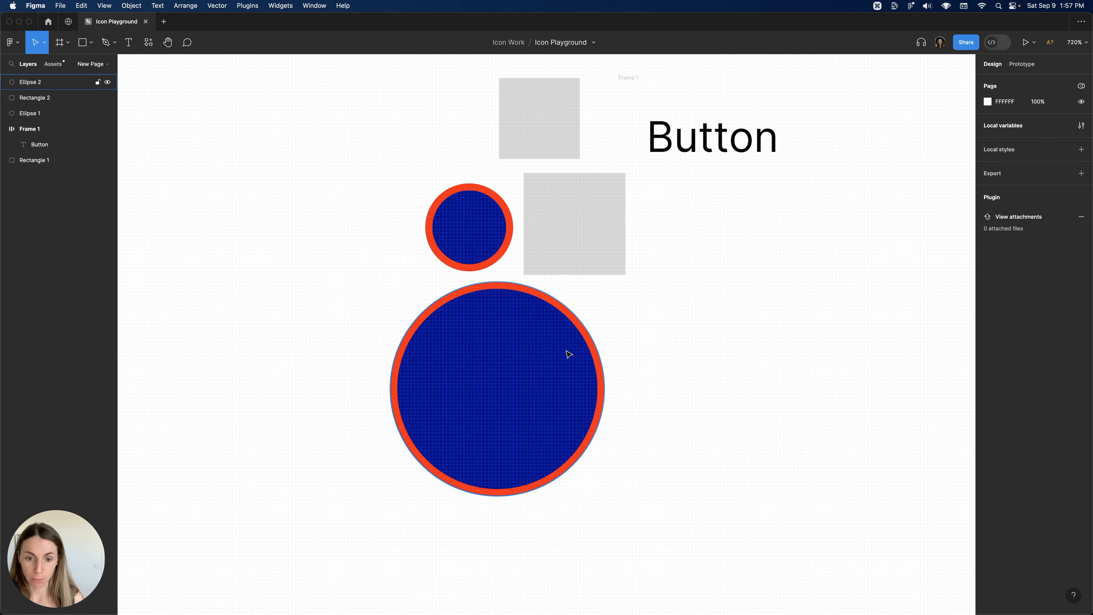
Step: Examine the large circle at increasing magnification, down to the edge between its fill and stroke, and return to a wider view
{"action": "left_click", "coordinate": [653, 325]}
{"action": "key", "text": "z"}
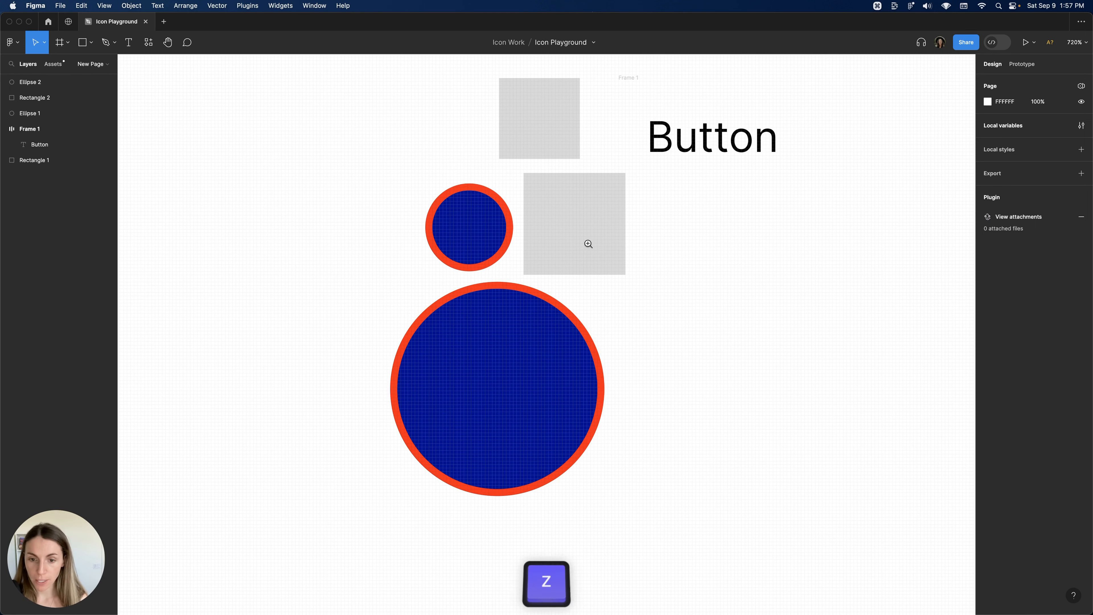
{"action": "left_click_drag", "start_coordinate": [245, 83], "coordinate": [850, 558]}
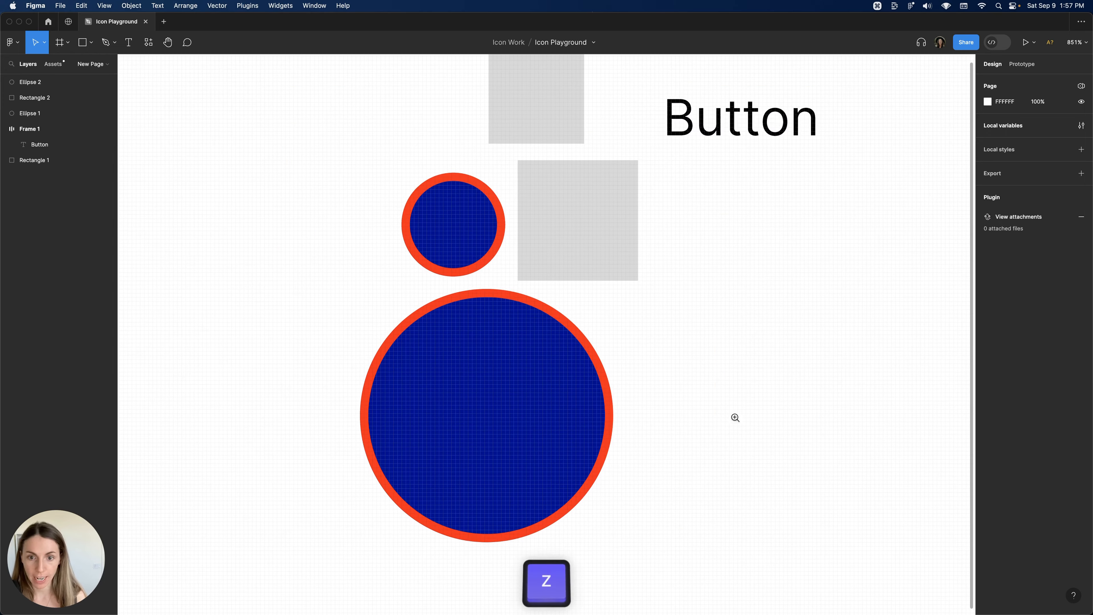
{"action": "left_click_drag", "start_coordinate": [328, 282], "coordinate": [788, 515]}
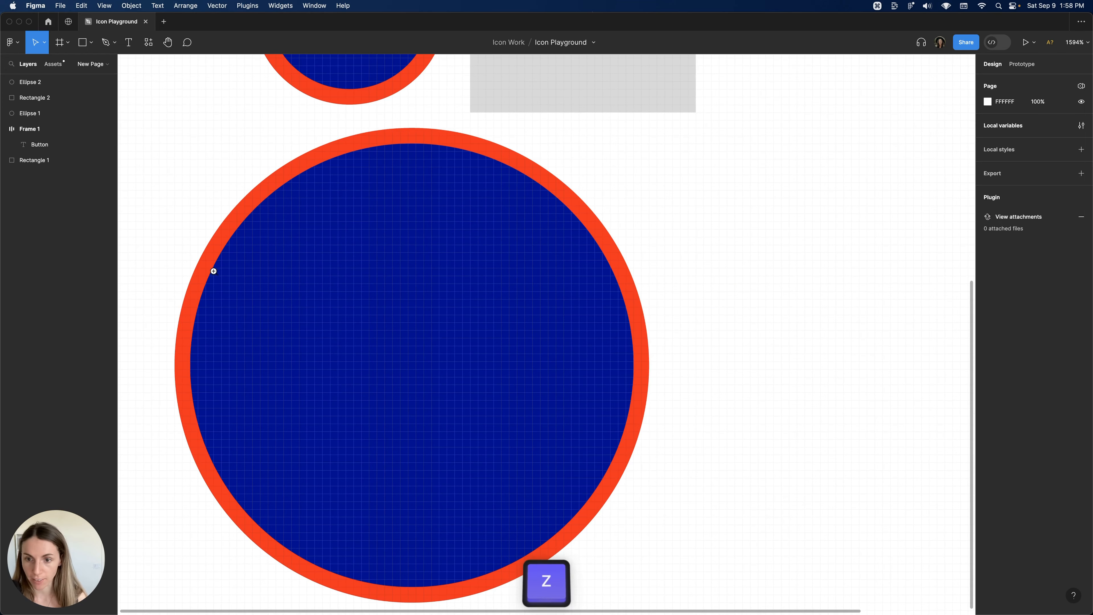
{"action": "left_click_drag", "start_coordinate": [191, 198], "coordinate": [473, 442]}
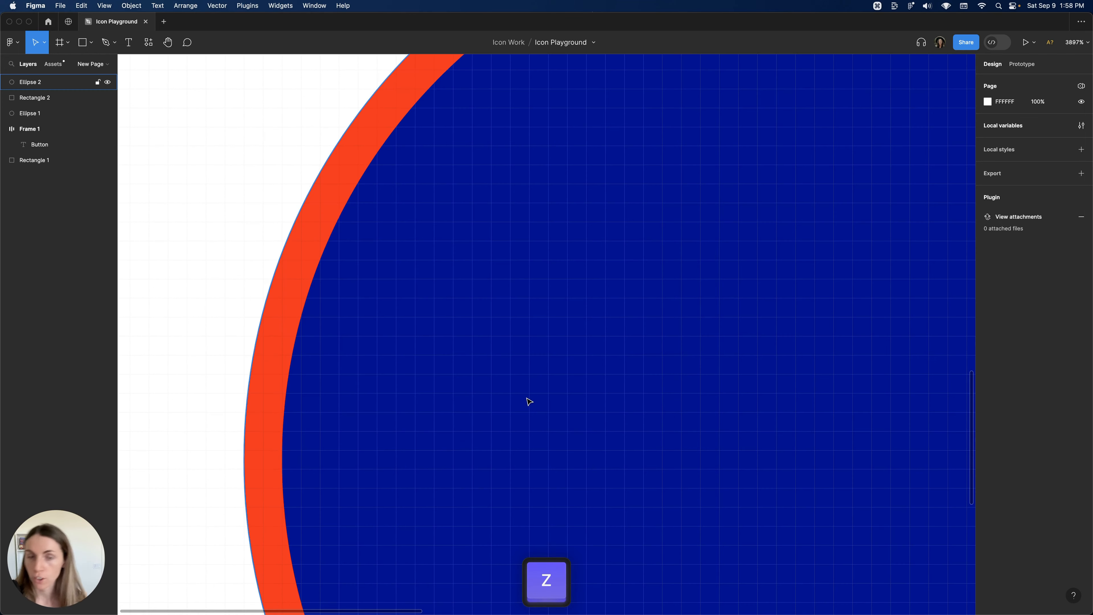
{"action": "scroll", "coordinate": [530, 402], "scroll_direction": "down", "scroll_amount": 5}
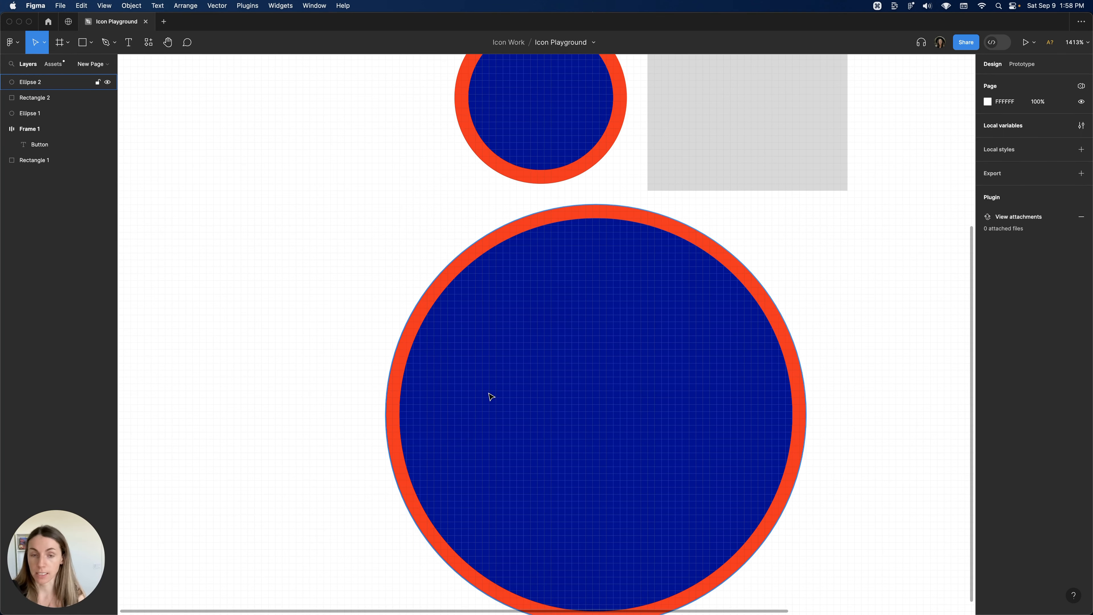
{"action": "left_click_drag", "start_coordinate": [460, 308], "coordinate": [412, 338]}
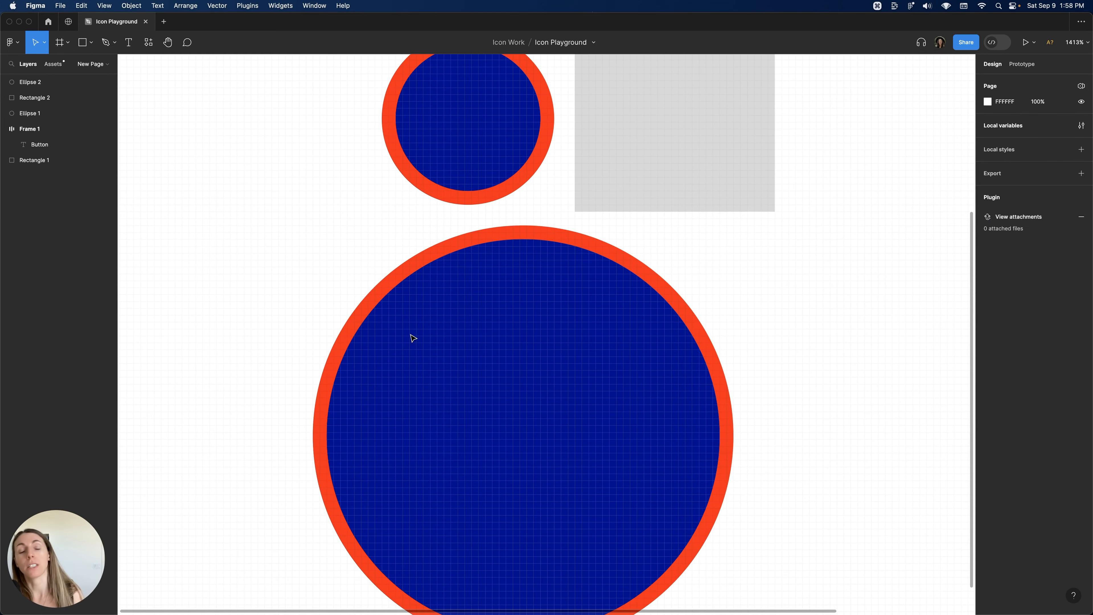
{"action": "scroll", "coordinate": [417, 340], "scroll_direction": "down", "scroll_amount": 2}
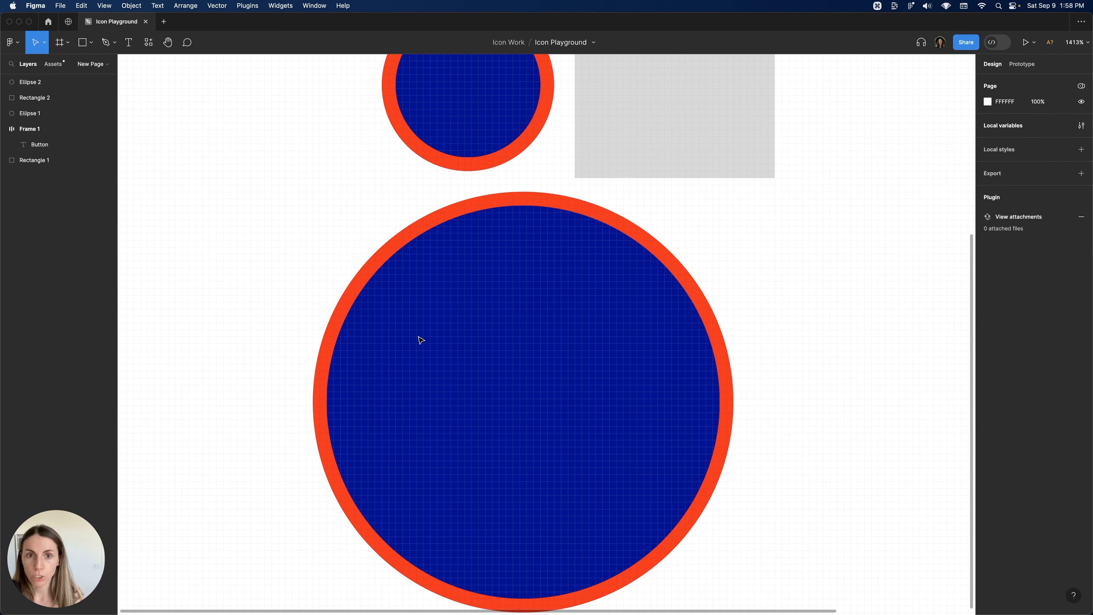